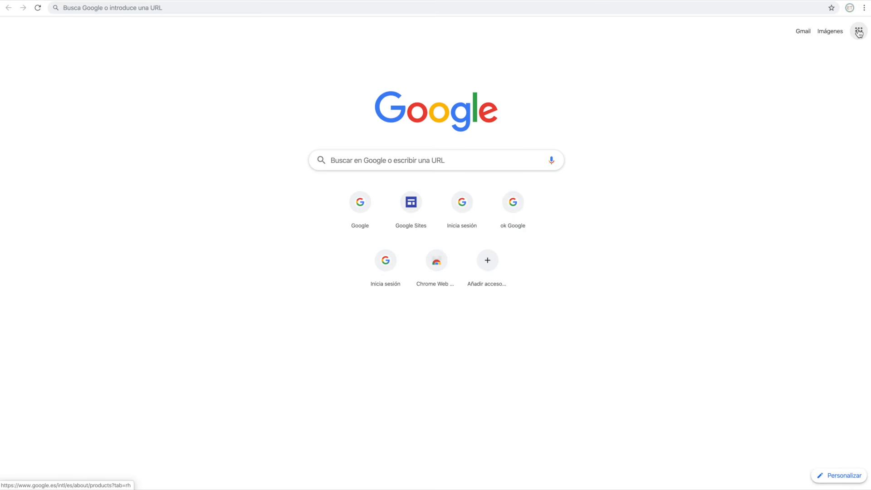
Look through the full list of Google apps for Sites and close it
left_click(859, 32)
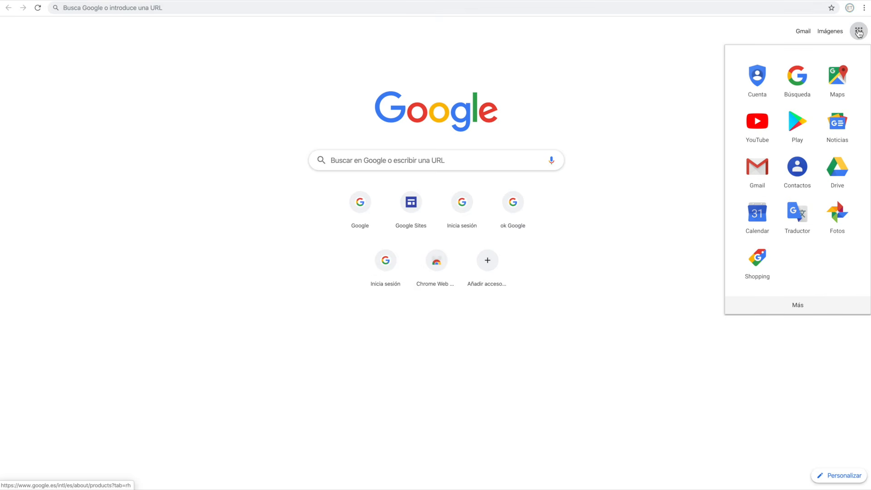
scroll(827, 119, "down", 4)
scroll(828, 120, "down", 1)
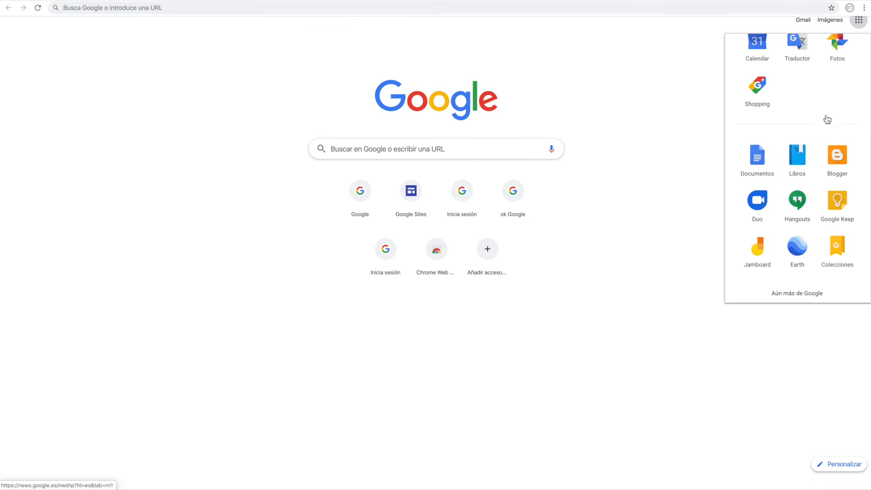
scroll(828, 120, "up", 5)
left_click(698, 51)
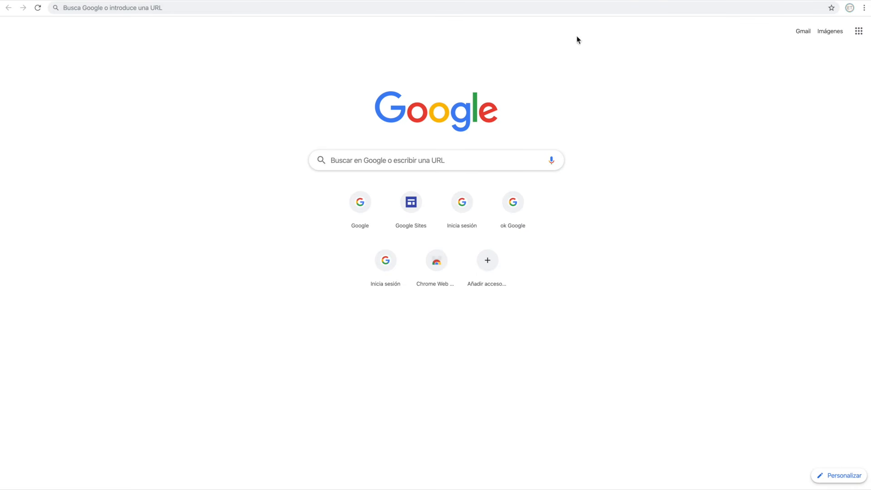
Go to the address sites.new in the browser
left_click(212, 9)
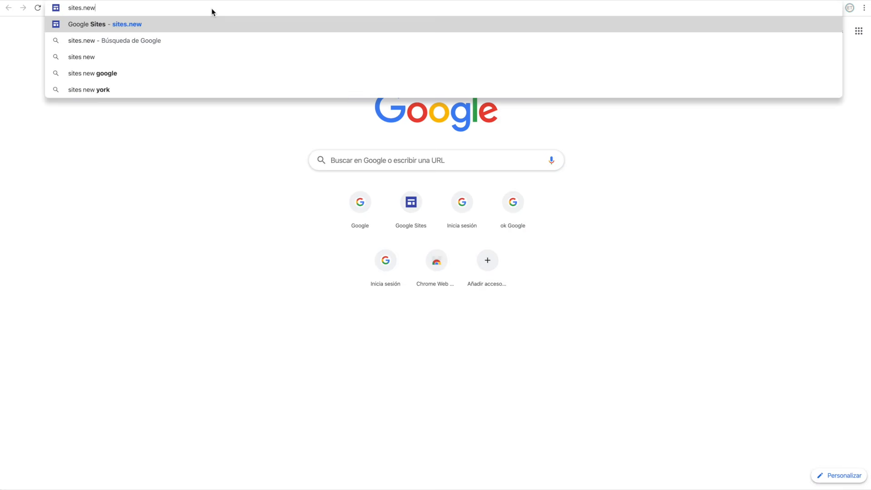
key("Return")
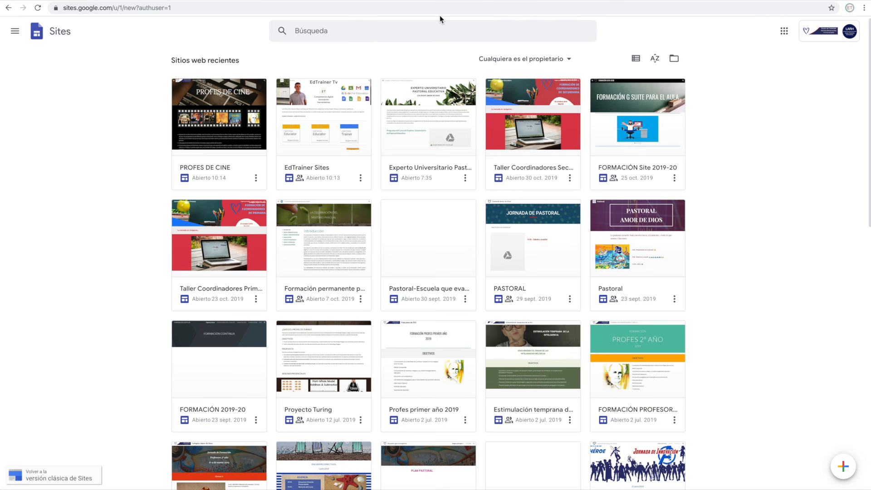
Browse the recent websites listed on the Google Sites home page
scroll(444, 64, "down", 3)
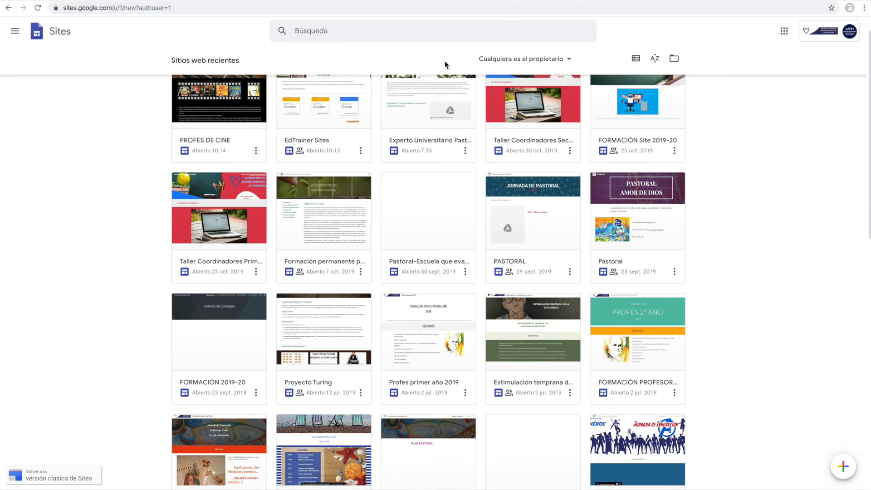
scroll(445, 61, "down", 1)
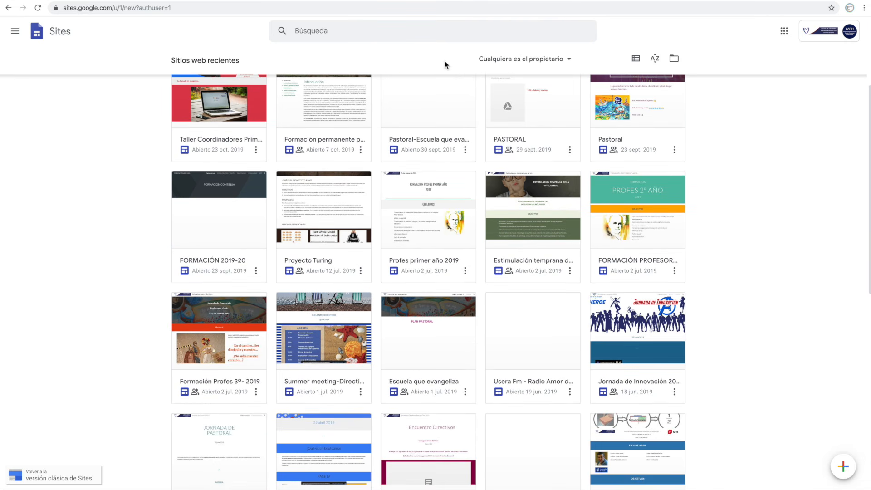
scroll(445, 64, "down", 2)
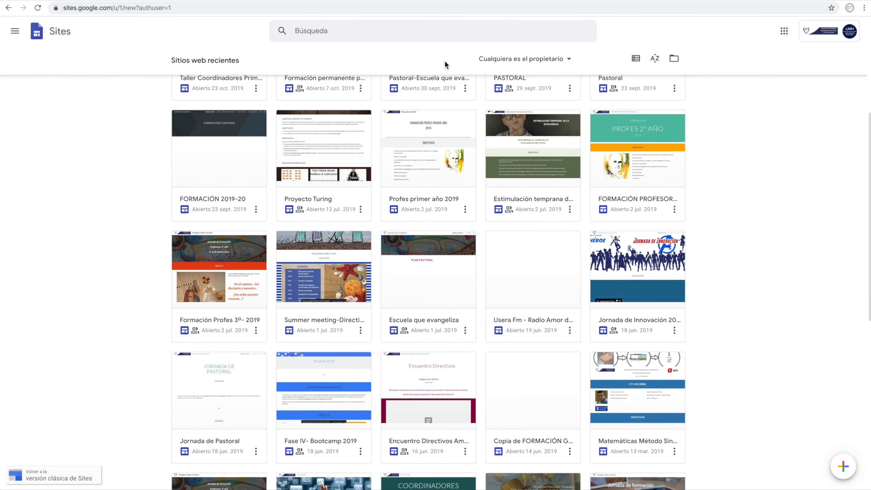
scroll(444, 64, "down", 5)
scroll(444, 65, "up", 10)
scroll(445, 64, "down", 5)
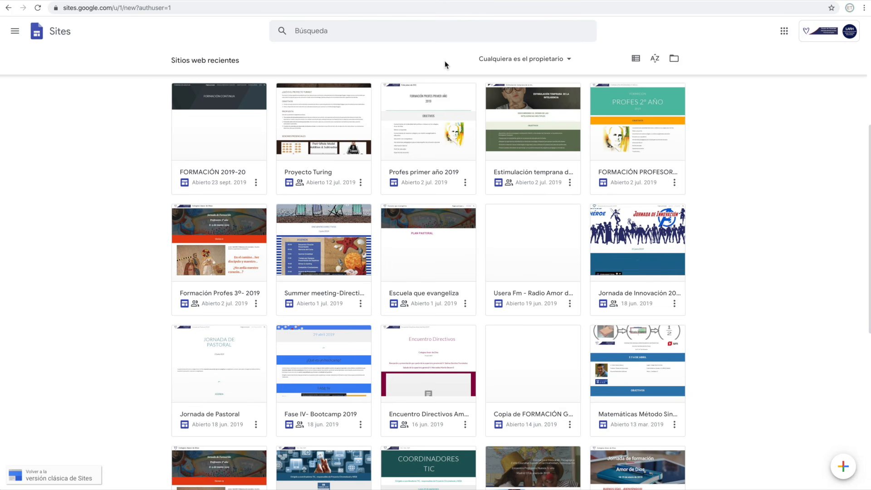
scroll(444, 61, "down", 5)
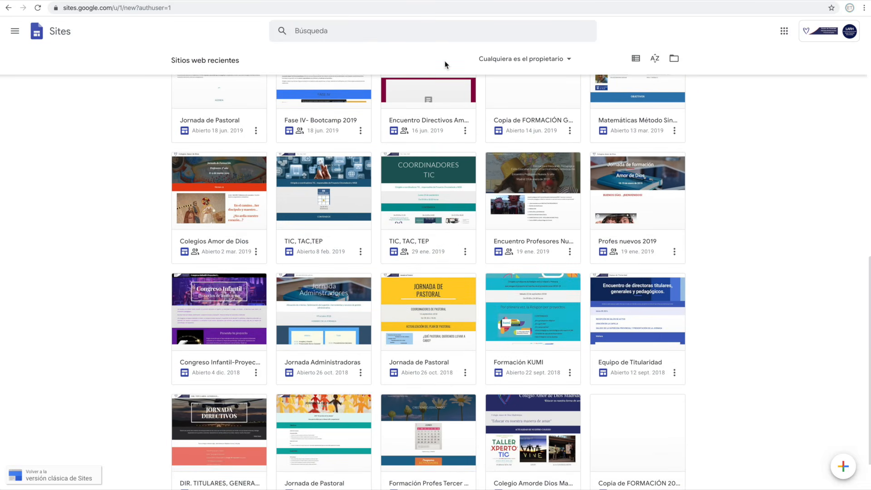
scroll(445, 61, "down", 5)
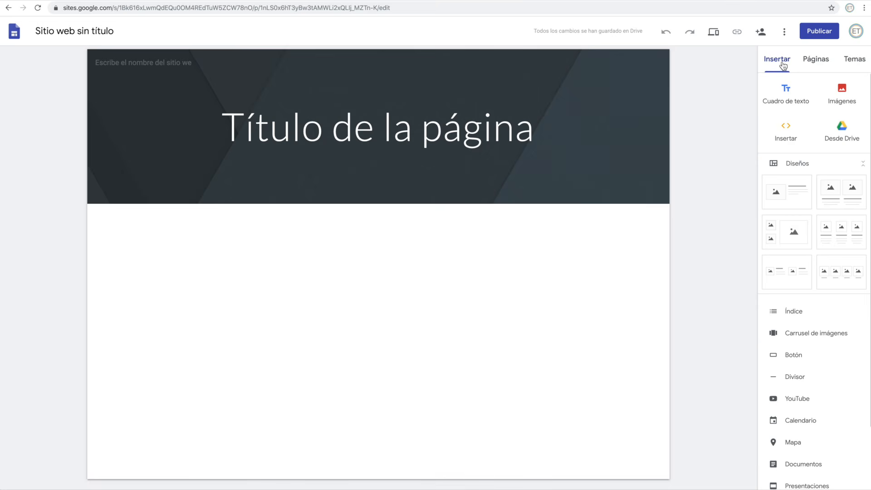
Review the layouts and content elements that can be inserted into the untitled site
left_click(783, 66)
scroll(842, 132, "down", 2)
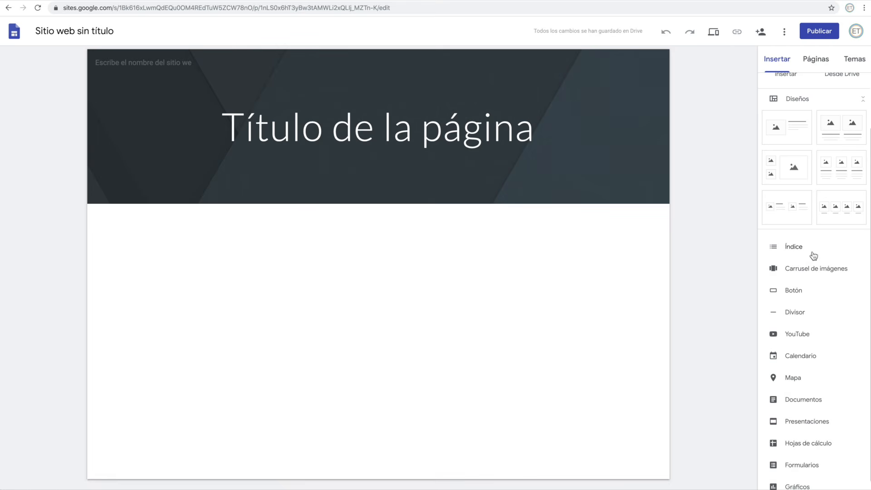
scroll(790, 253, "down", 1)
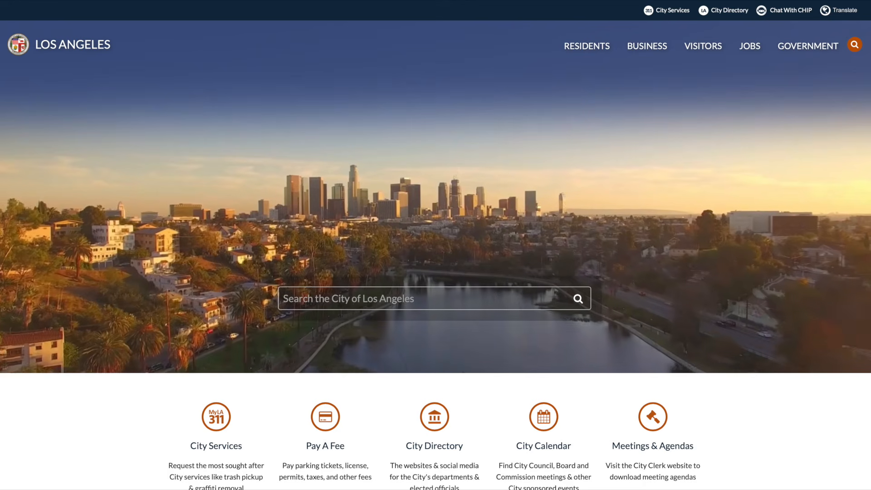
Browse the Los Angeles city website's Residents, Business, Visitors, City Directory and Government pages as an example site
left_click(597, 47)
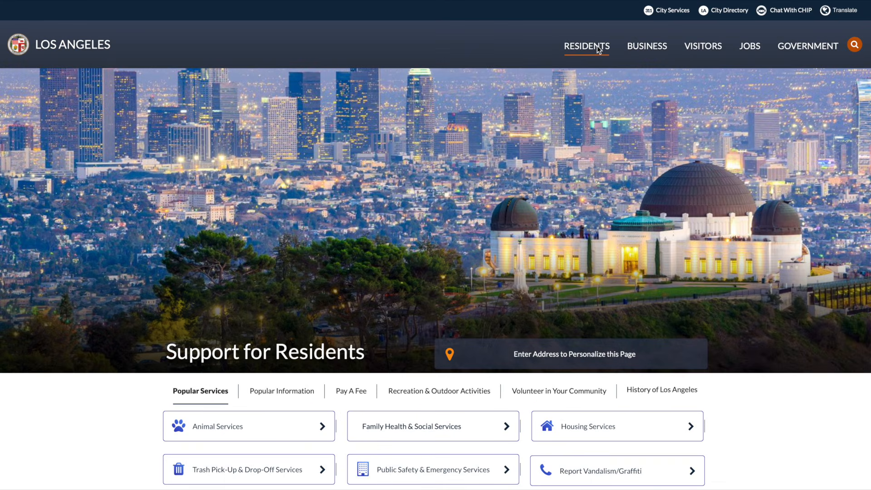
left_click(666, 46)
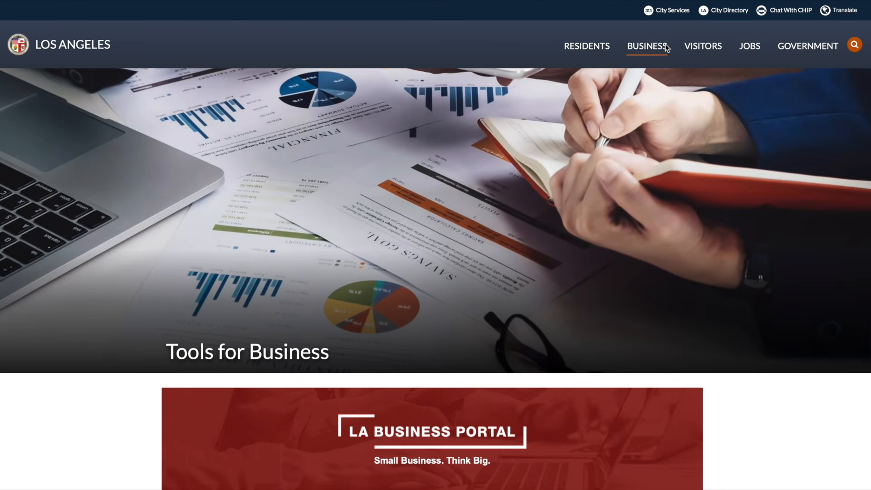
left_click(710, 47)
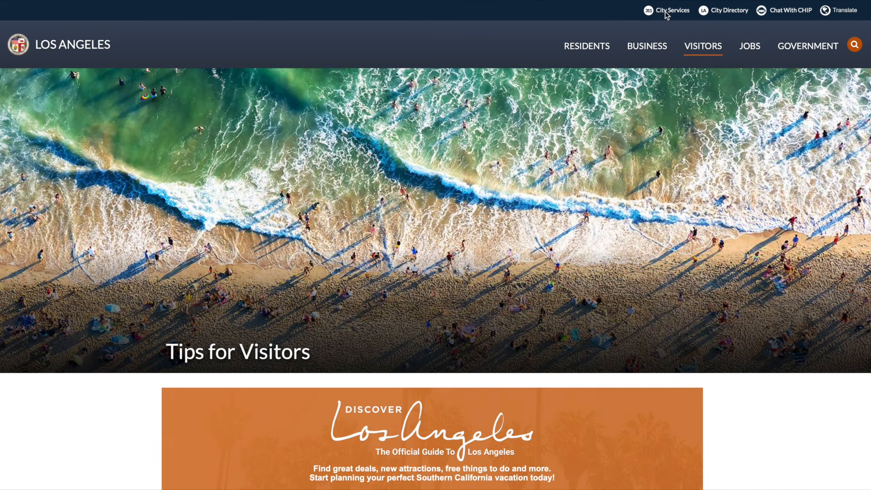
left_click(724, 10)
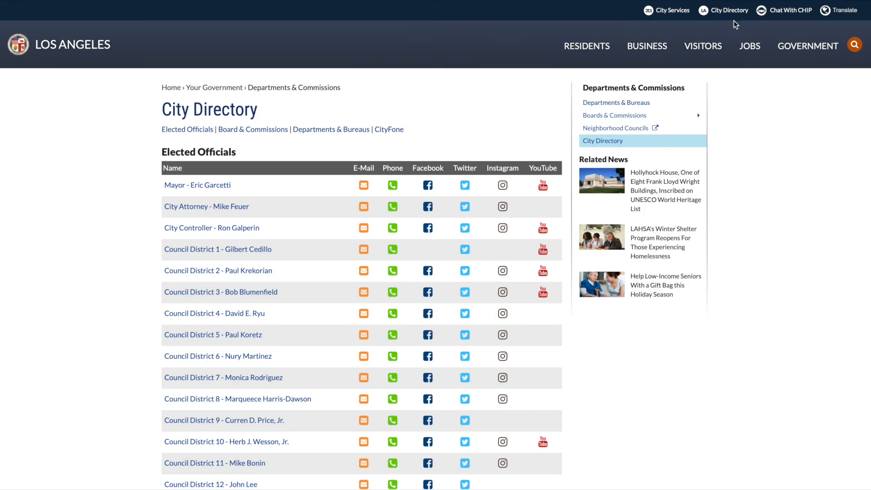
scroll(724, 91, "down", 7)
scroll(723, 92, "down", 4)
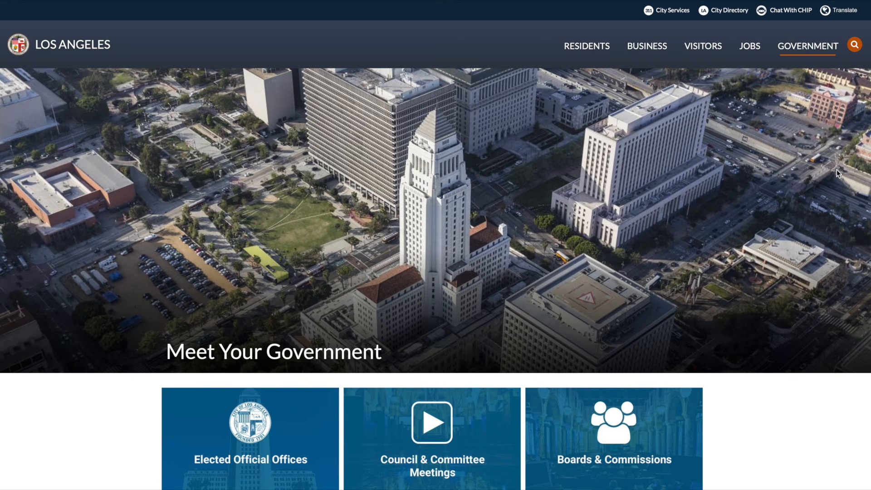
scroll(837, 171, "down", 5)
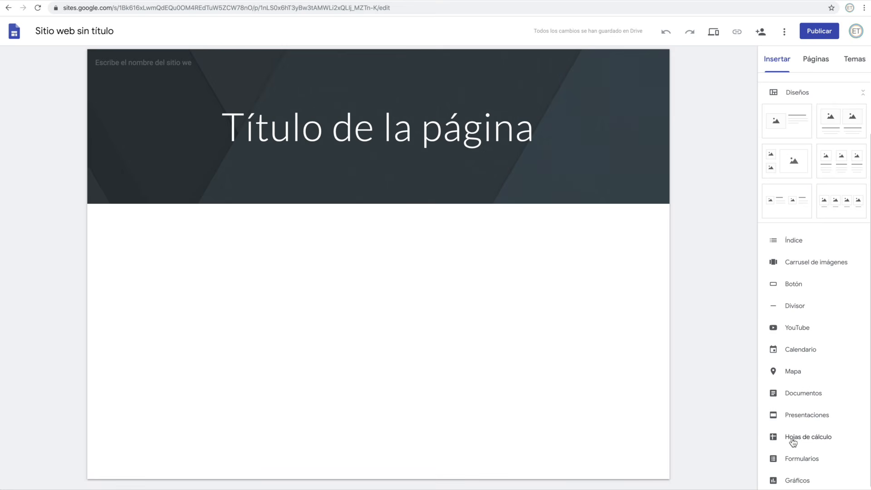
Review the untitled site's remaining insertable elements, its page creation options and the available themes
scroll(792, 468, "down", 1)
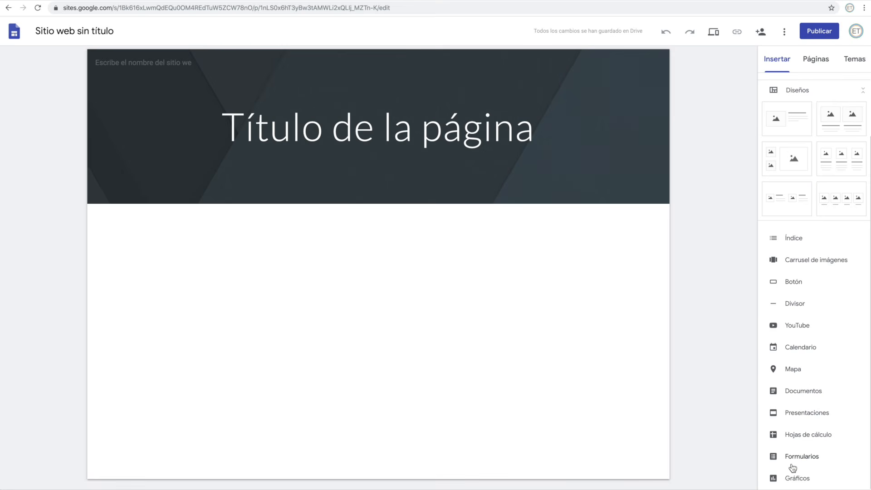
left_click(812, 62)
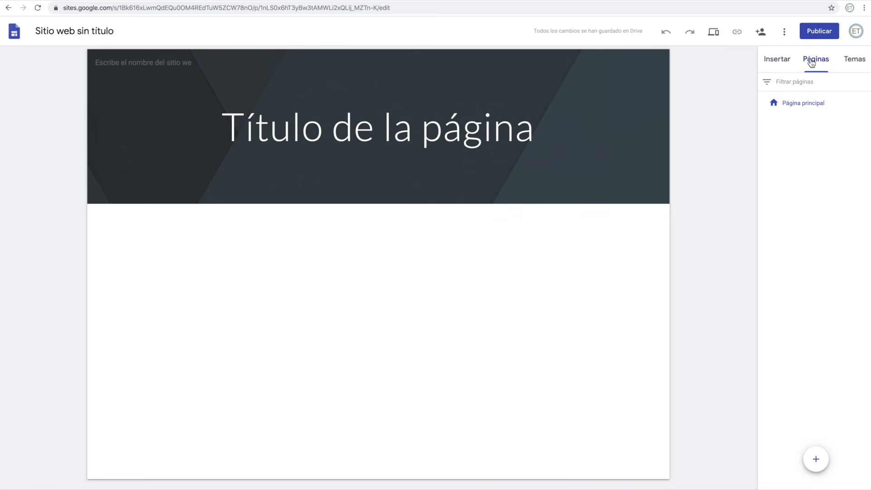
mouse_move(822, 468)
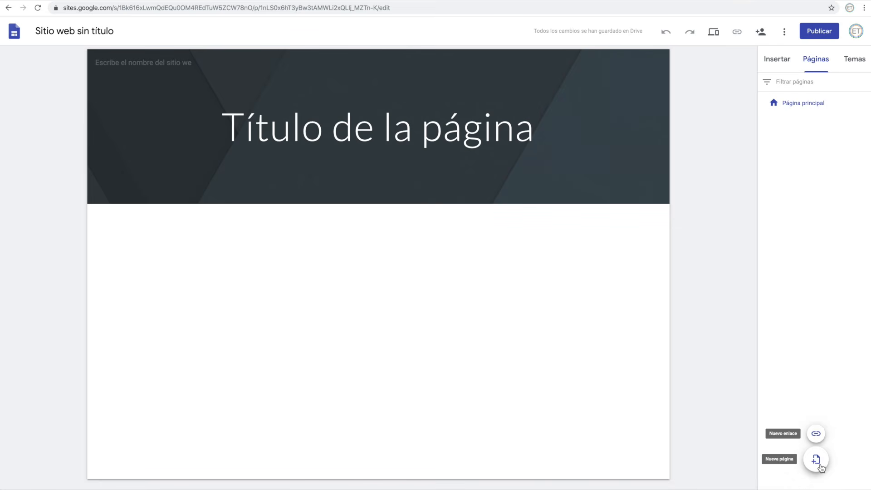
left_click(862, 61)
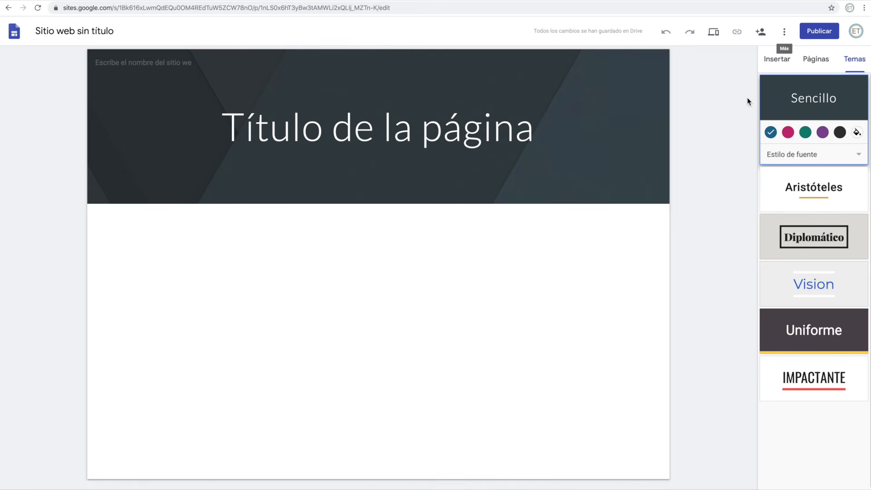
View the untitled site's sharing settings without changing them, and open its additional options
left_click(762, 35)
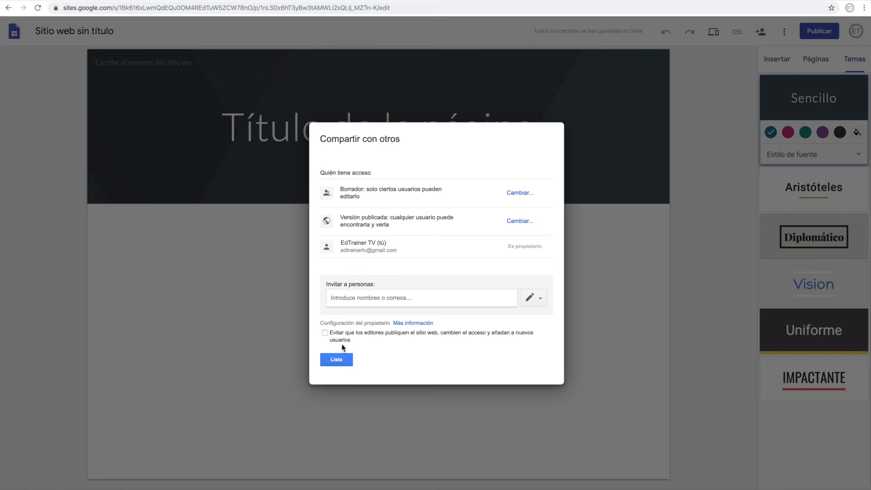
left_click(345, 359)
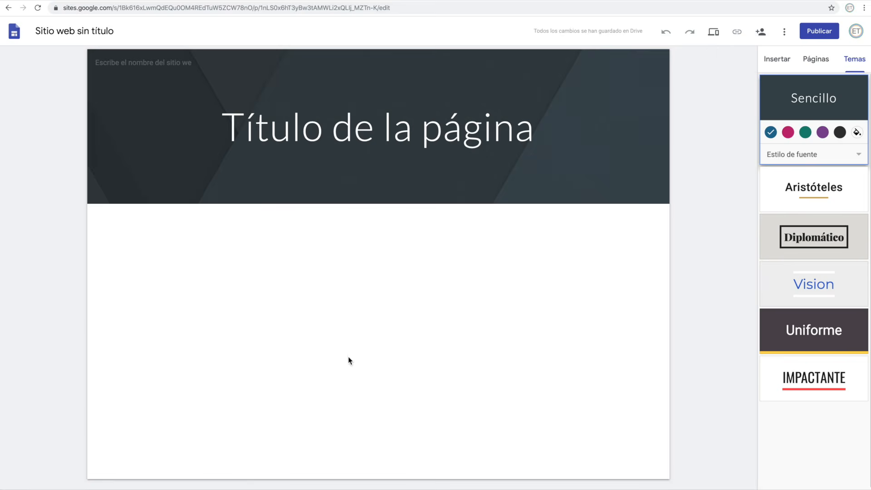
left_click(784, 31)
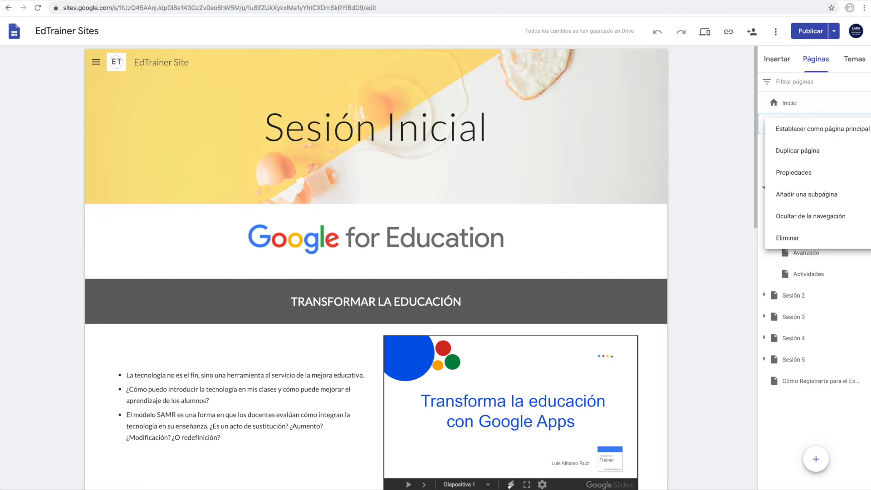
Examine the Sesión Inicial page of the EdTrainer Sites website from its header through its objectives and form sections
left_click(195, 0)
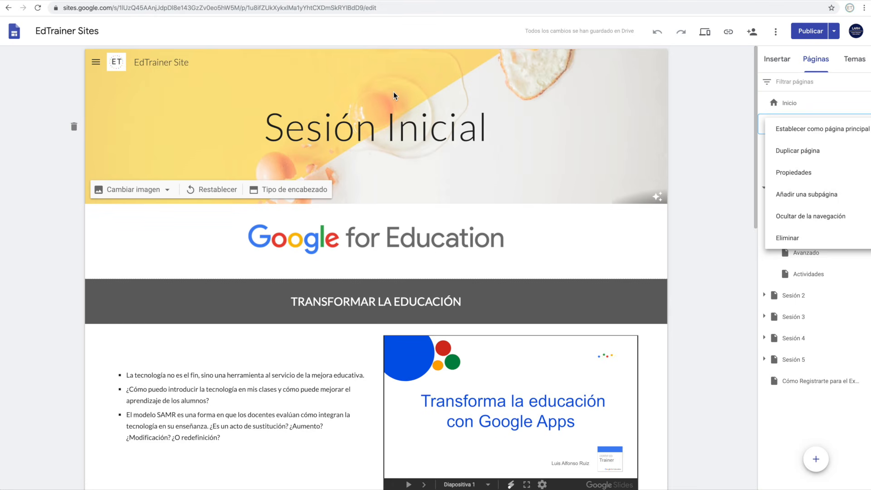
scroll(393, 91, "down", 1)
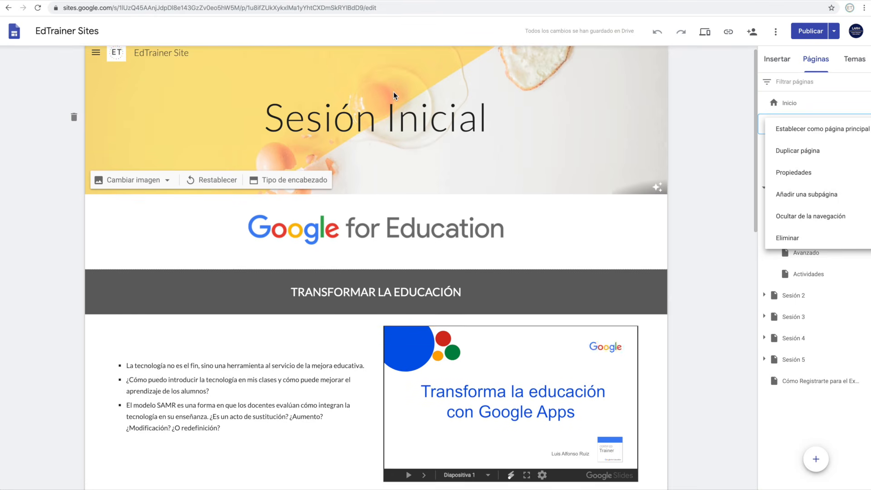
scroll(394, 92, "down", 1)
scroll(393, 92, "down", 3)
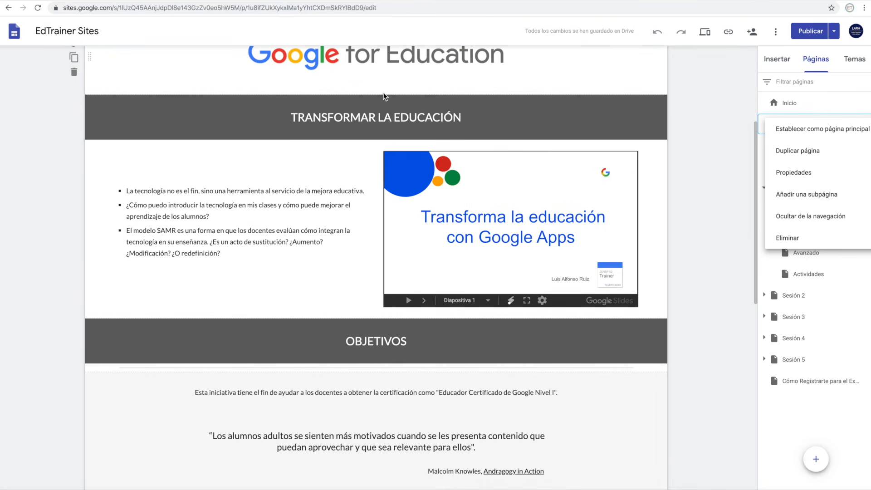
scroll(384, 97, "down", 3)
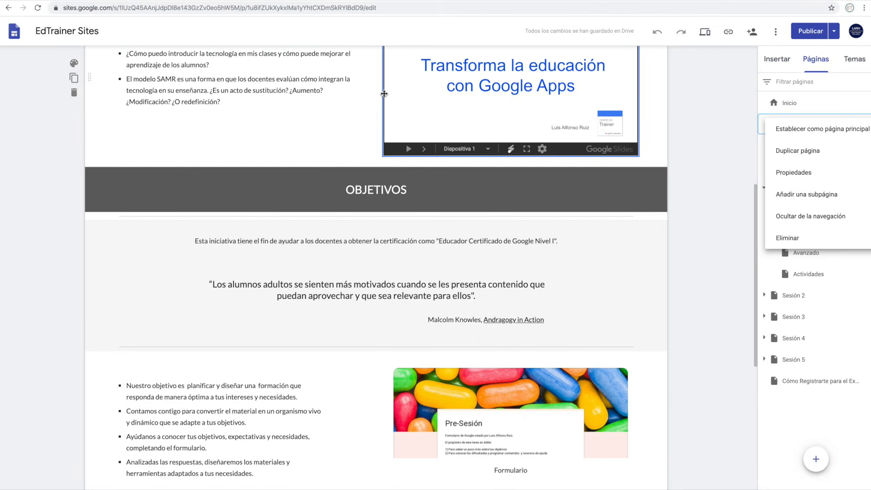
scroll(394, 98, "down", 4)
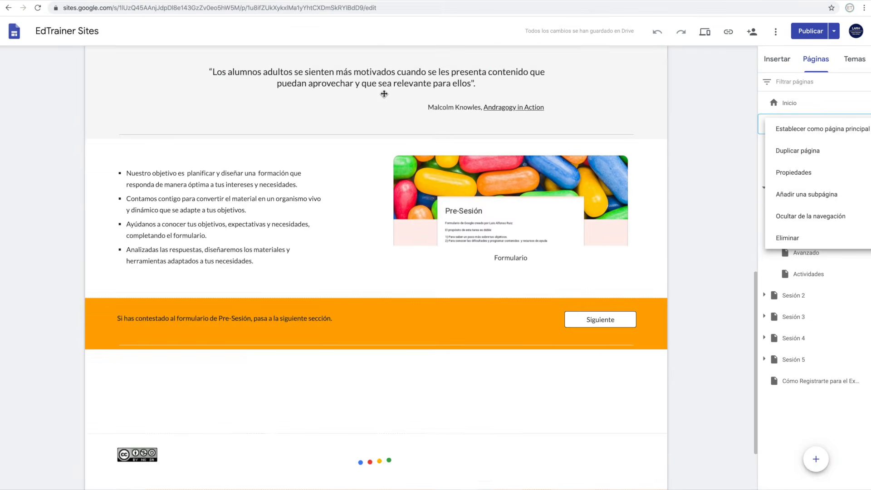
scroll(454, 102, "up", 5)
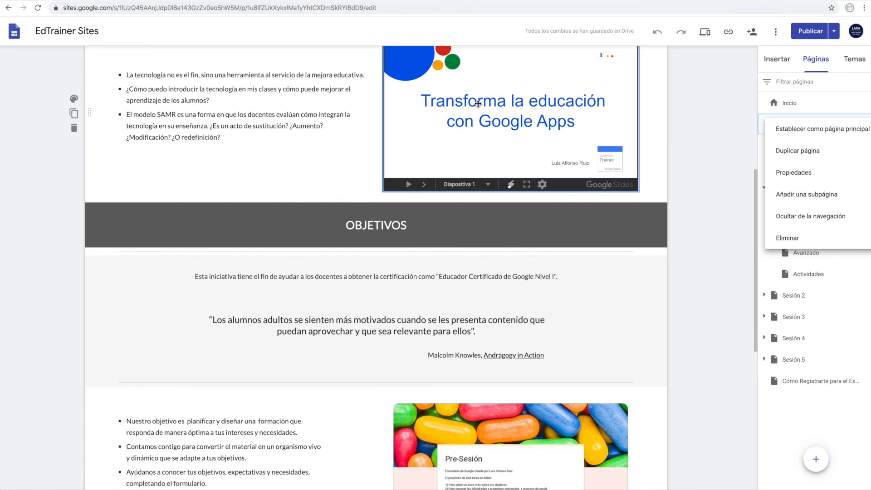
scroll(477, 104, "down", 3)
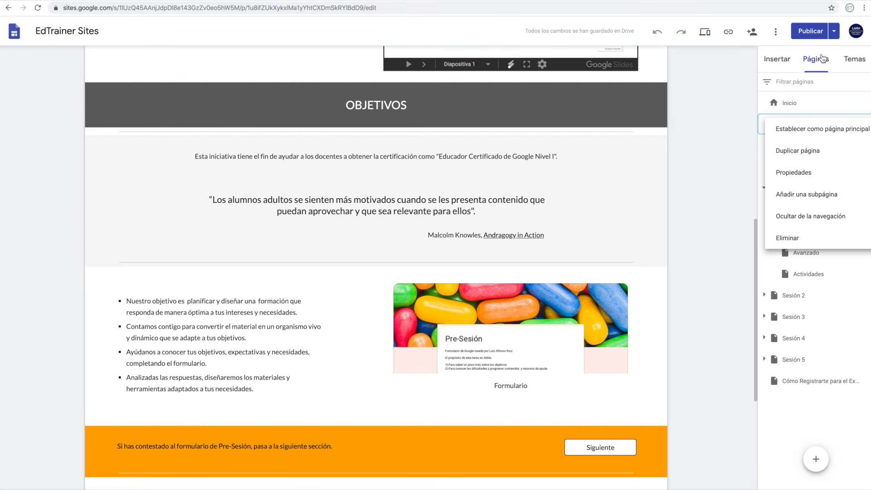
Dismiss the page options and open the Recursos page of the EdTrainer Sites website
left_click(685, 140)
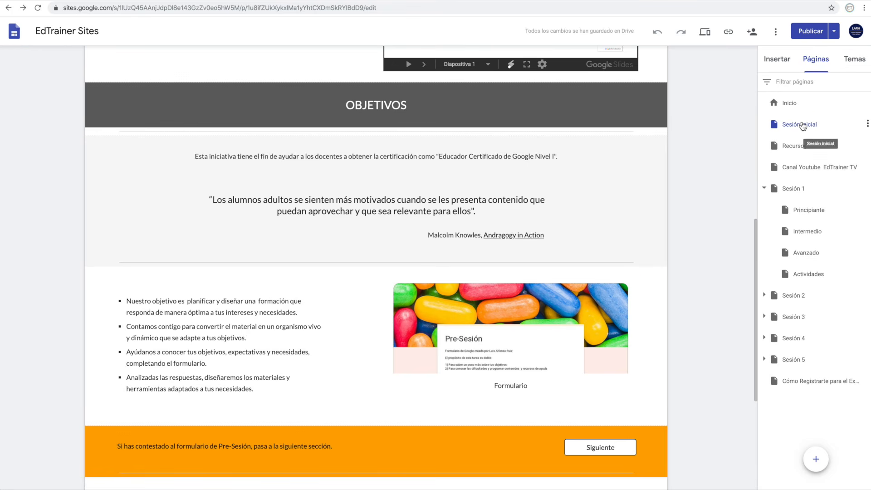
left_click(803, 150)
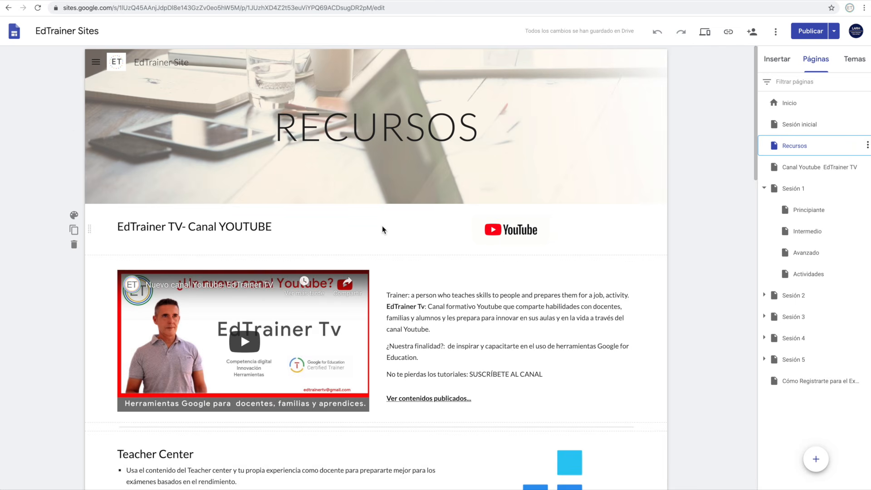
Examine the Recursos page from its YouTube section through the Diseña tu aprendizaje diagram and the navigation buttons
scroll(377, 231, "down", 1)
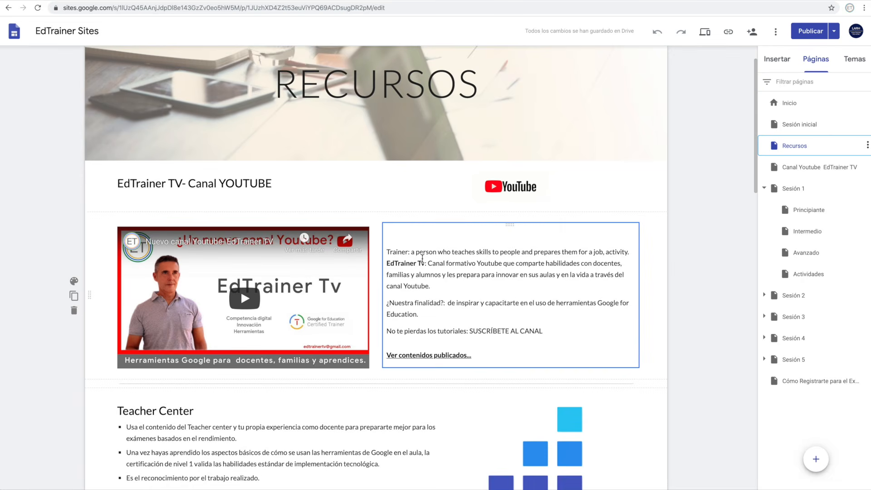
scroll(423, 258, "down", 3)
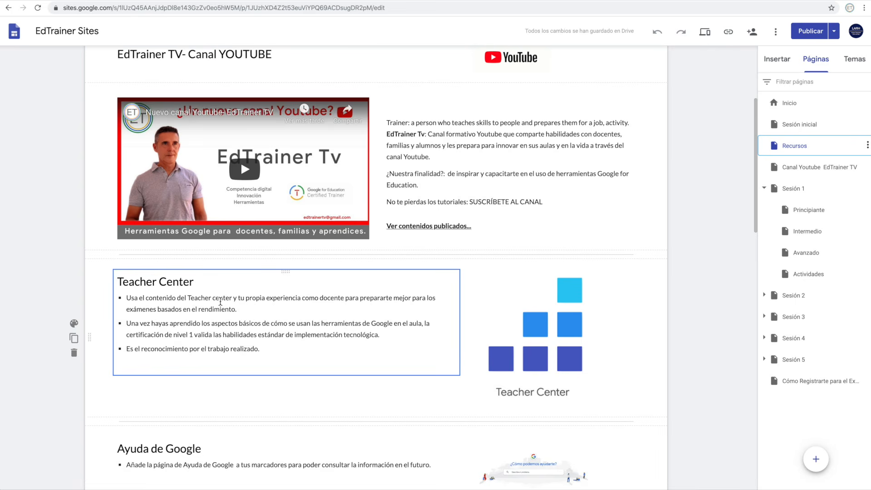
scroll(221, 302, "down", 4)
scroll(304, 299, "down", 7)
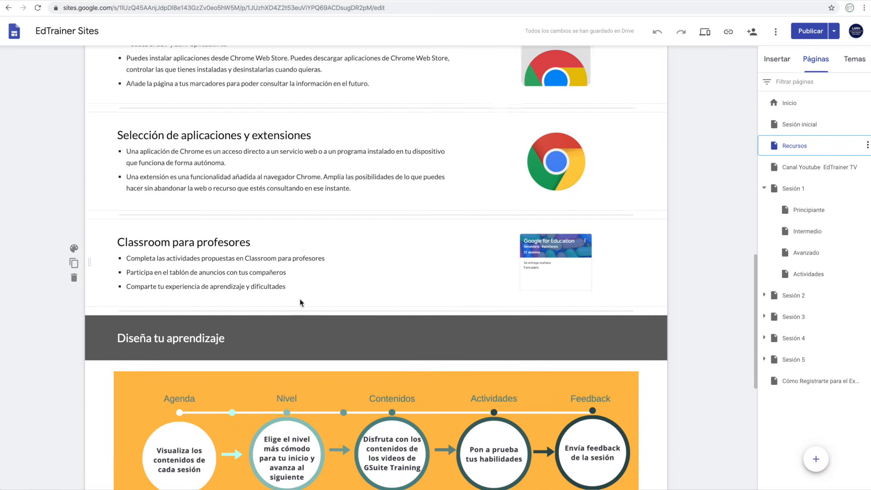
scroll(301, 302, "down", 3)
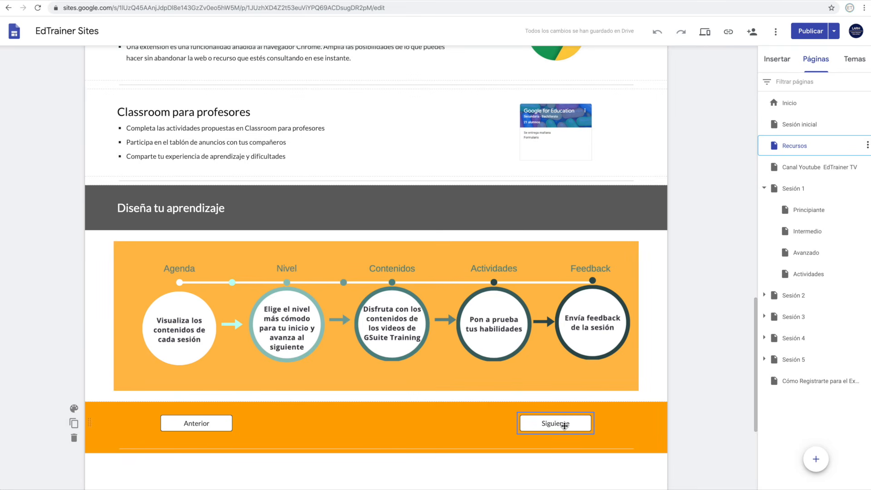
scroll(565, 425, "down", 4)
scroll(564, 425, "up", 3)
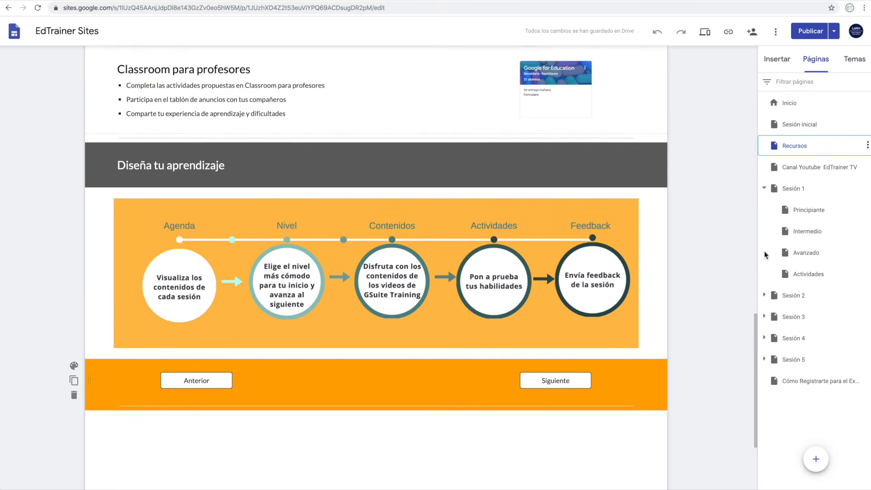
View the Canal Youtube EdTrainer TV page and the Sesión 1 page down to its Nivel section
left_click(792, 172)
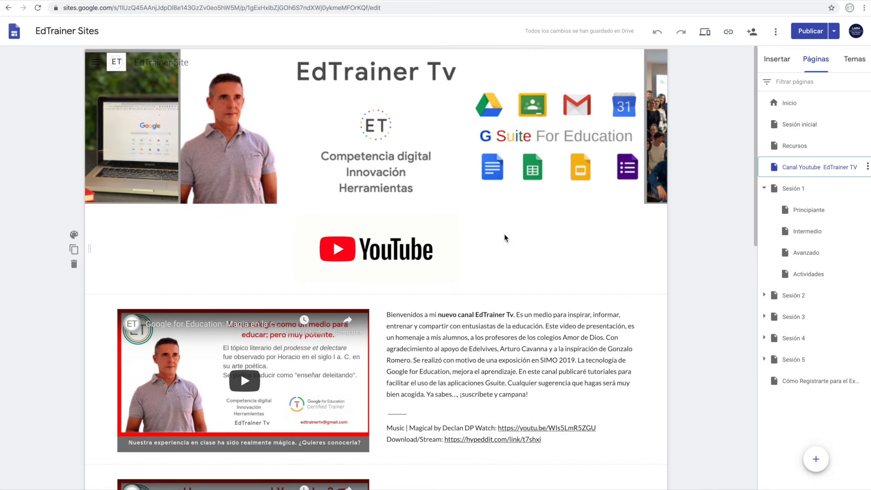
scroll(505, 238, "down", 5)
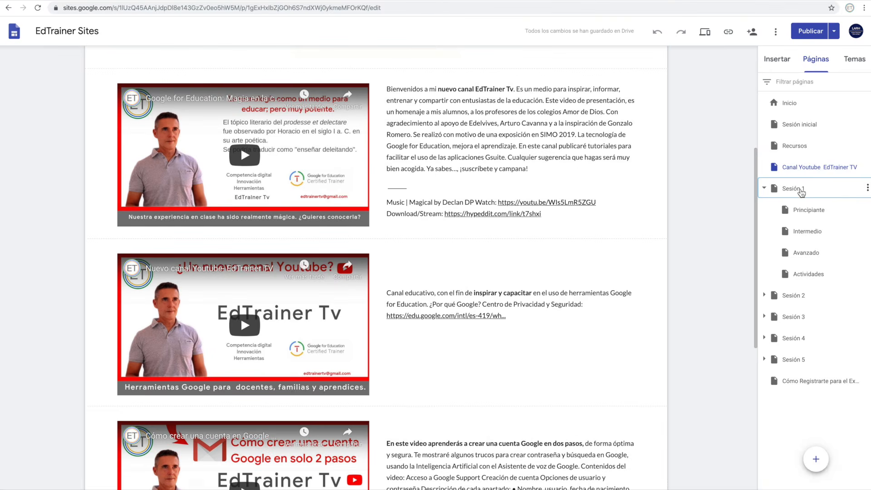
left_click(801, 193)
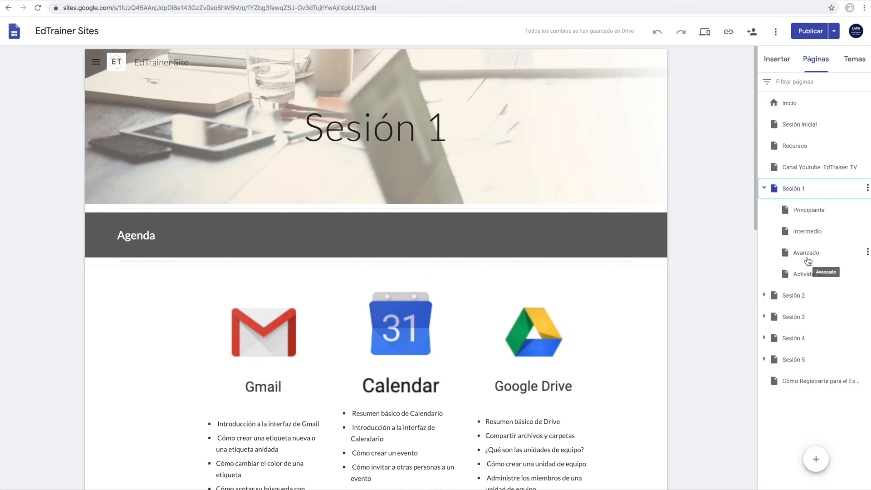
scroll(374, 248, "down", 5)
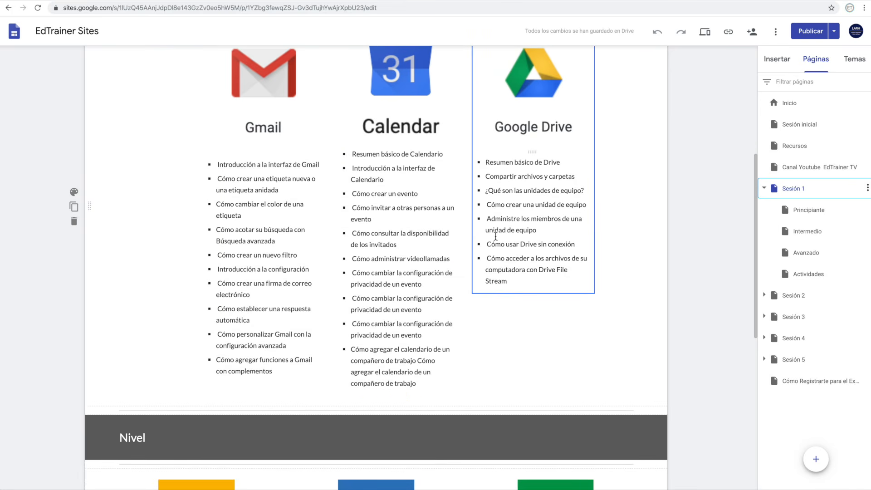
scroll(474, 235, "down", 4)
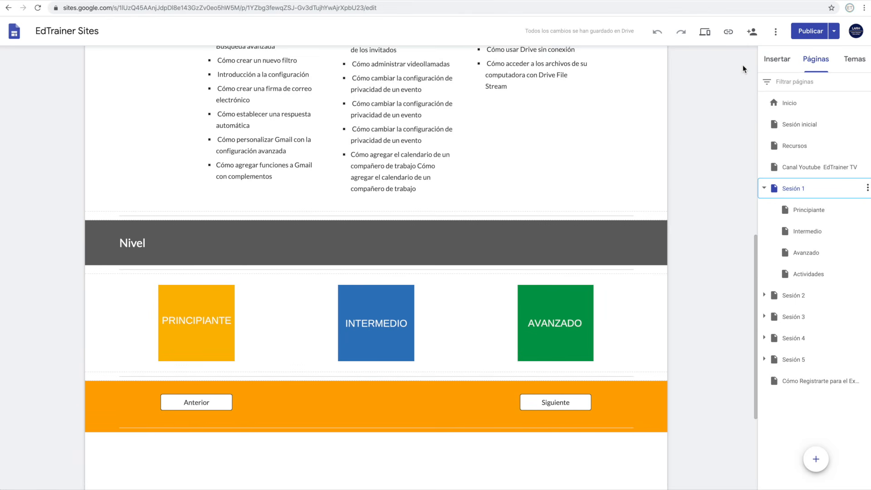
Preview the Sesión 1 page at phone size and review it down to the level buttons
left_click(705, 33)
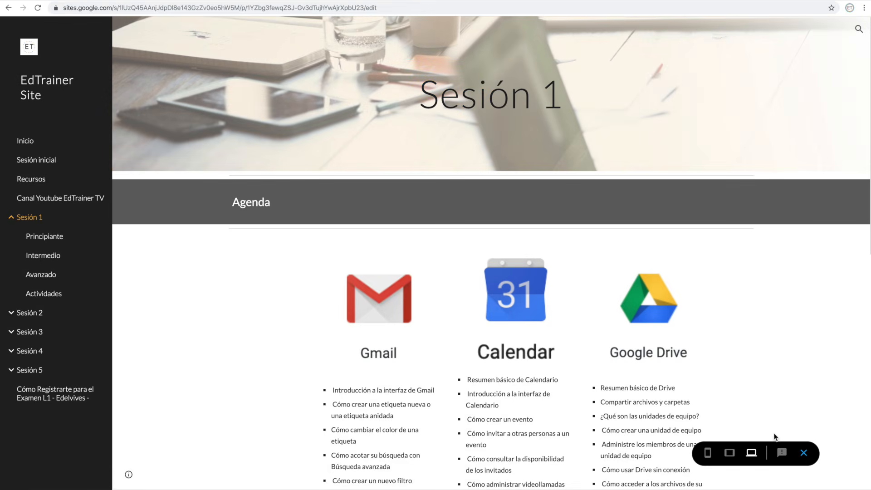
left_click(711, 456)
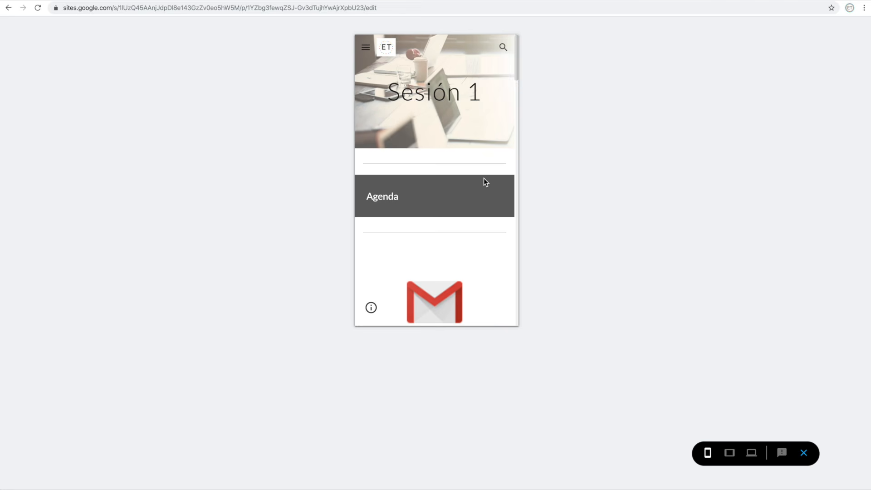
scroll(484, 181, "down", 5)
scroll(484, 181, "down", 10)
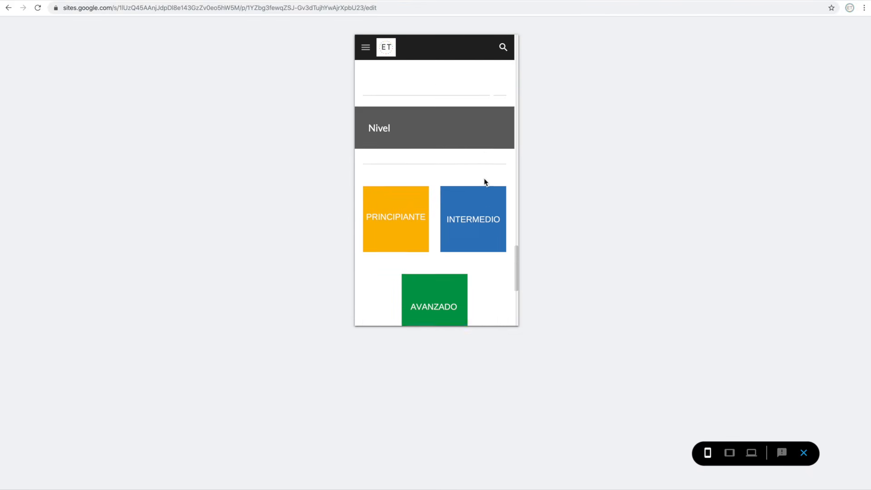
scroll(484, 182, "down", 3)
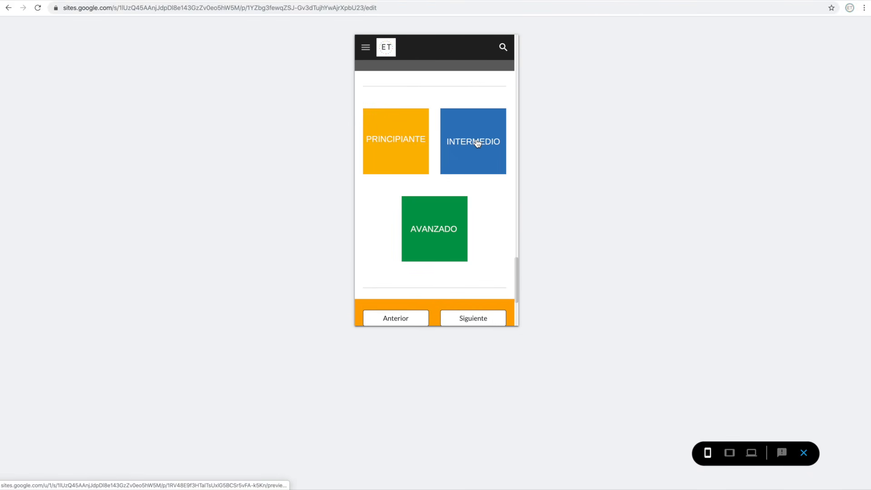
View the Intermedio page in the phone preview and the Avanzado page in the large-screen preview, and exit the preview
left_click(478, 143)
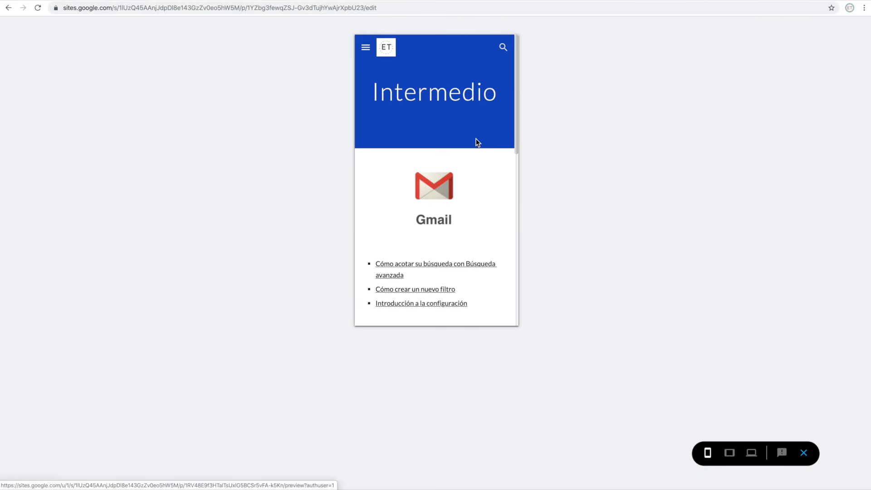
scroll(476, 143, "down", 3)
scroll(477, 142, "down", 10)
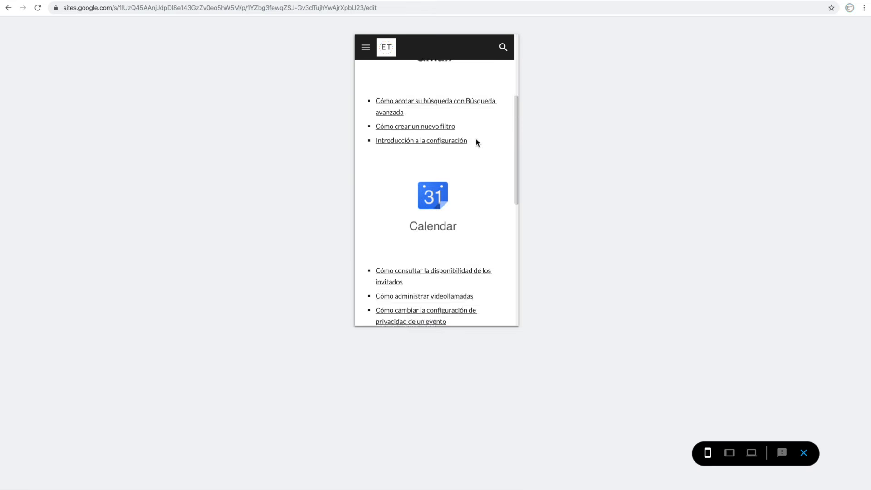
left_click(453, 211)
left_click(751, 454)
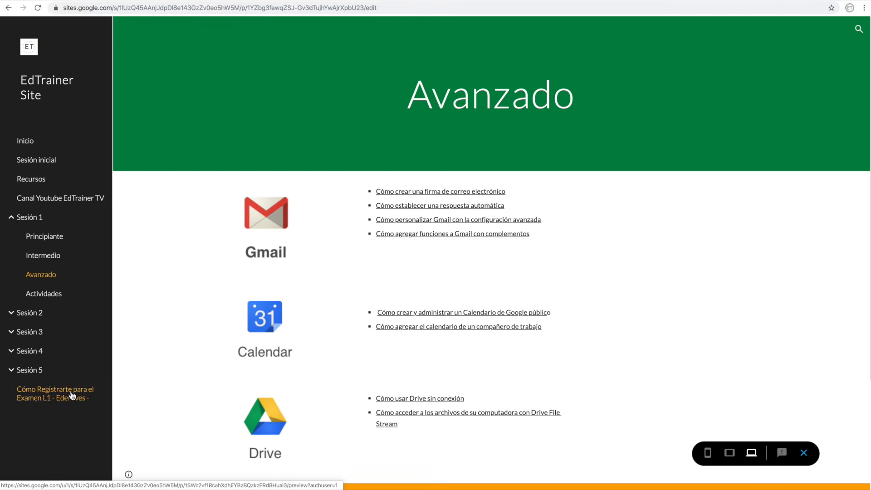
left_click(804, 452)
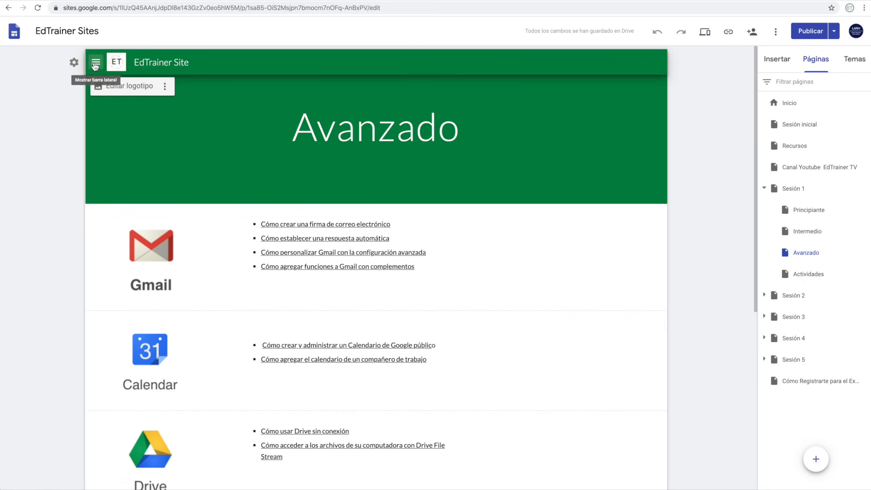
Check the site's navigation mode options without changing them, and preview the Avanzado page down to its footer
left_click(74, 63)
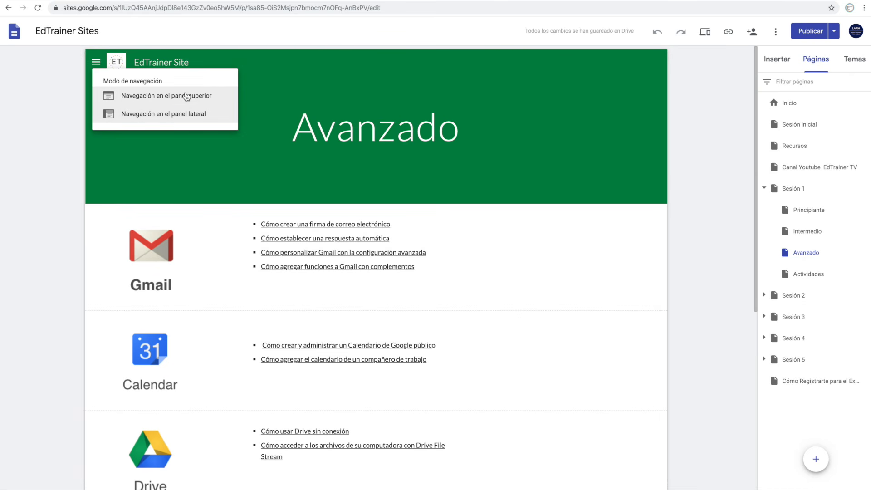
left_click(31, 82)
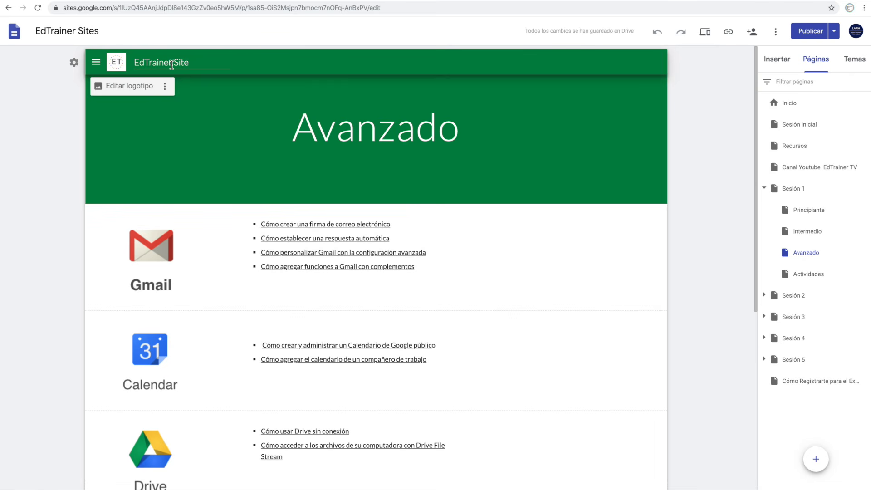
left_click(706, 33)
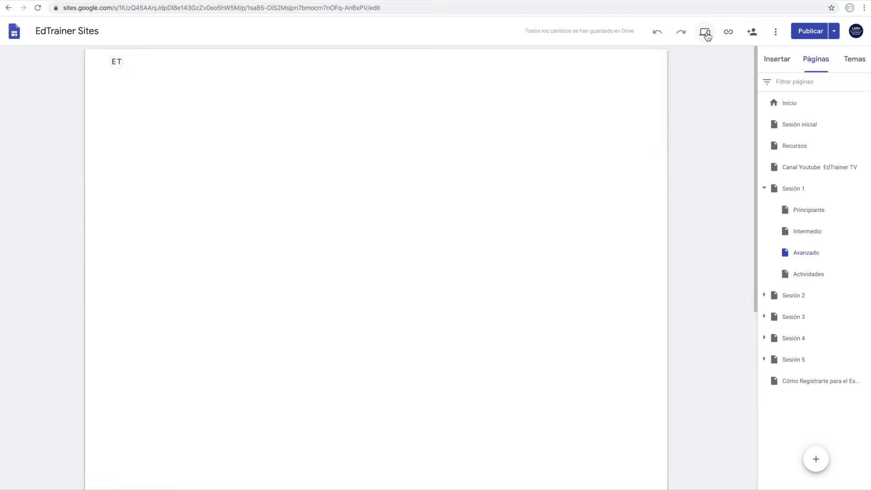
scroll(587, 121, "down", 4)
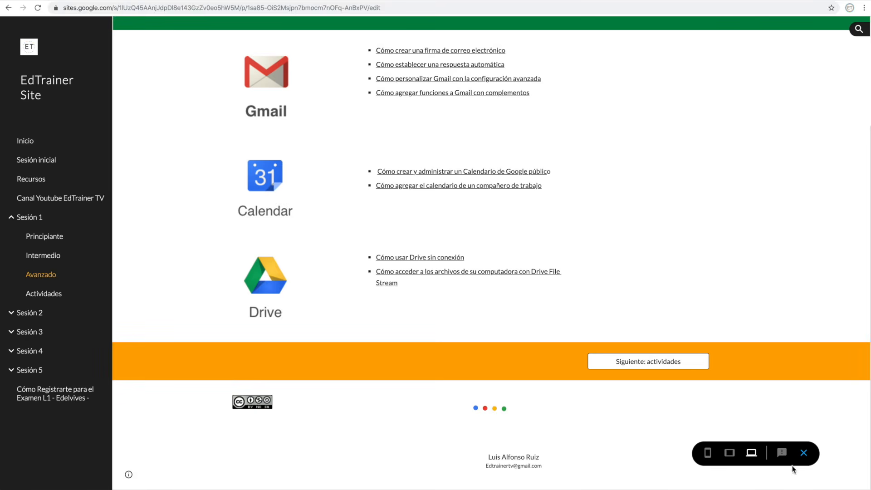
left_click(804, 453)
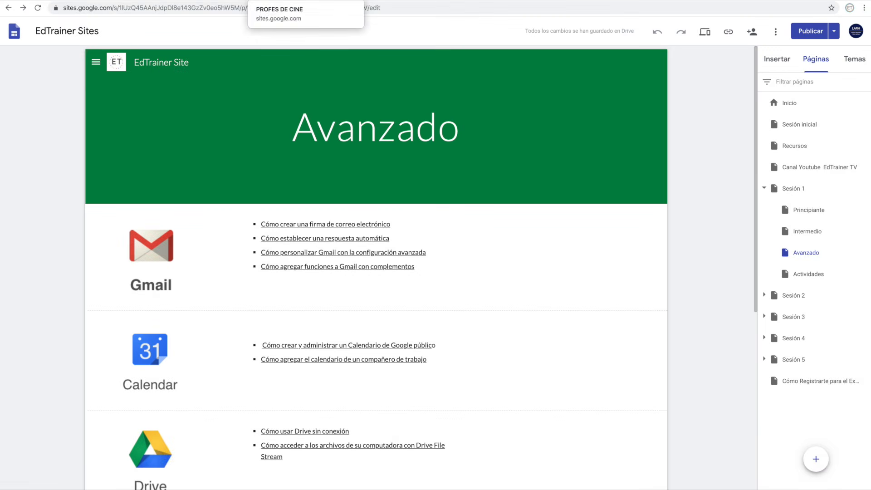
Switch to the PROFES DE CINE site, preview it and review its Los chicos del coro page through the Actividad section
key("ctrl+Tab")
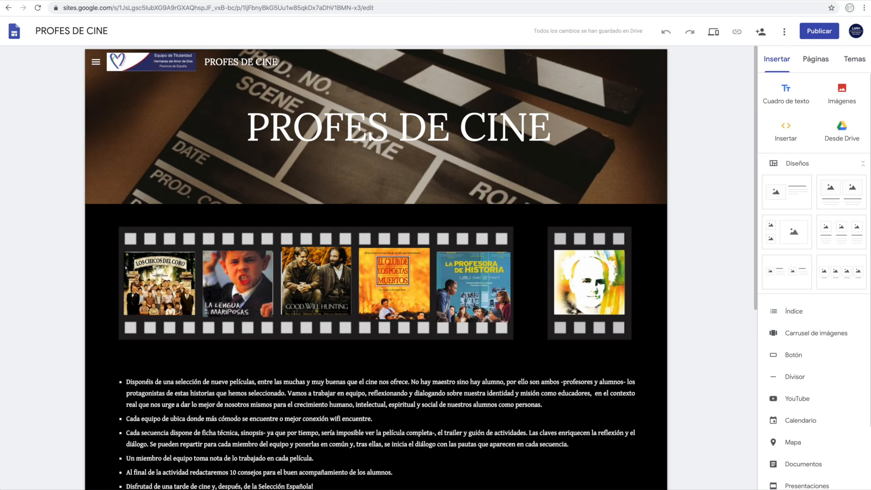
left_click(715, 38)
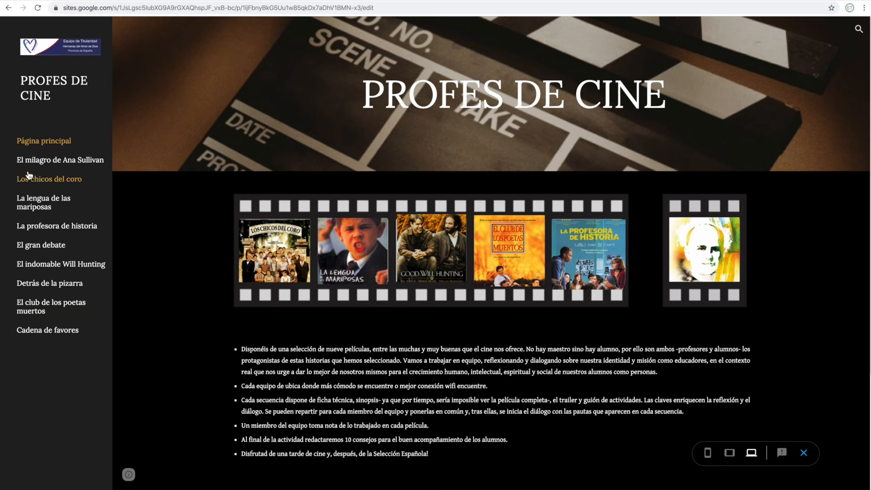
left_click(56, 182)
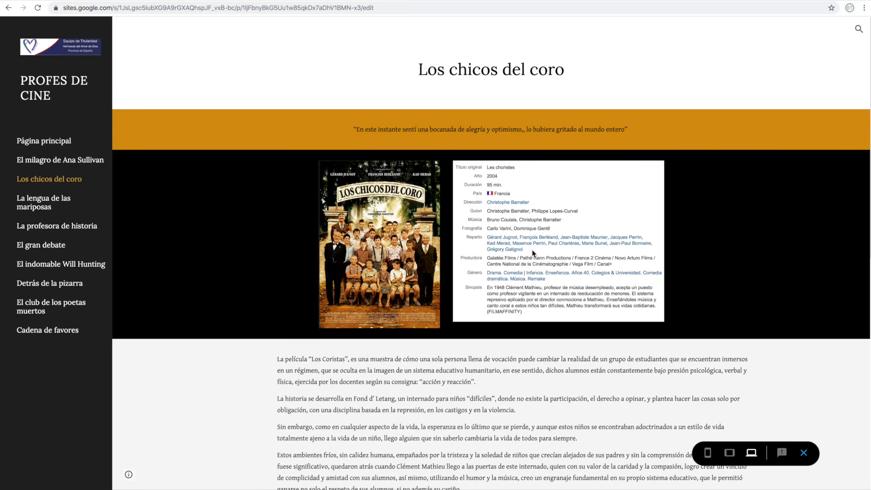
scroll(534, 254, "down", 1)
scroll(533, 253, "down", 2)
scroll(370, 283, "down", 4)
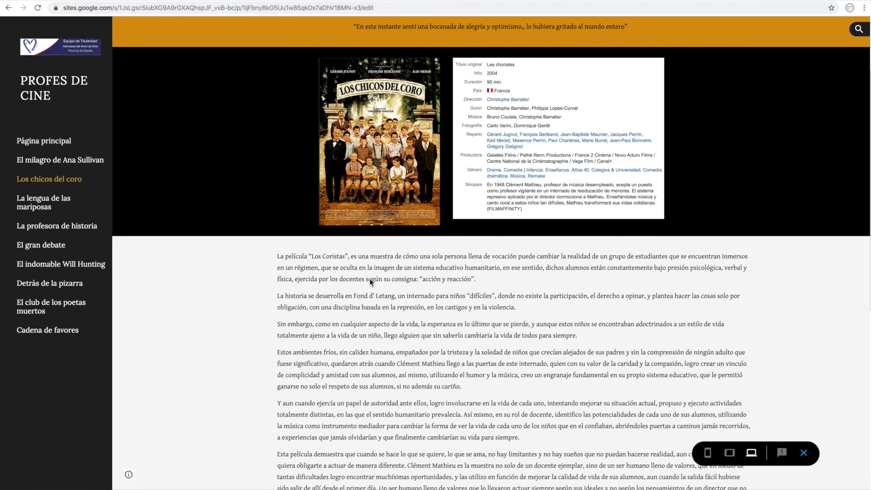
scroll(370, 283, "down", 3)
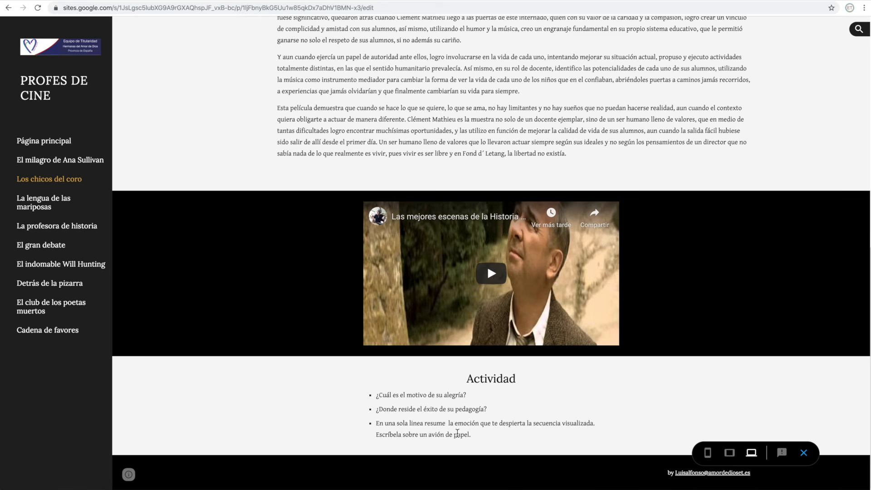
Open the La profesora de historia page in the preview and view its text and trailer
left_click(67, 227)
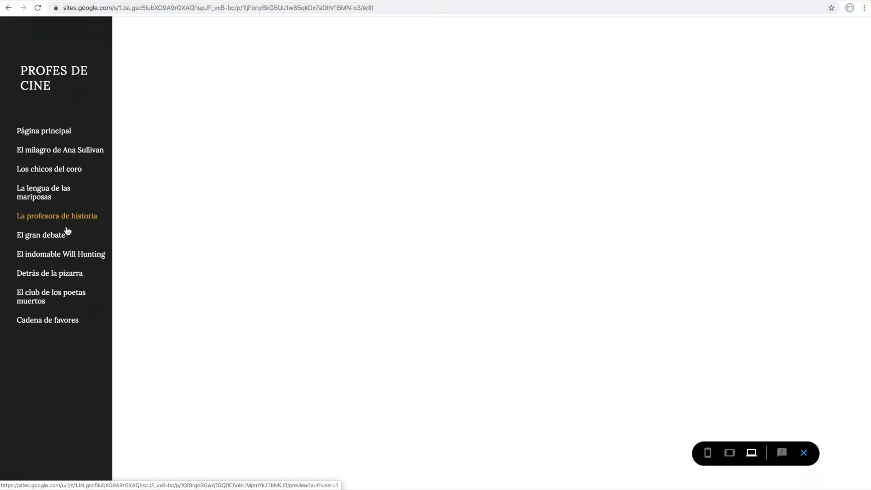
scroll(349, 250, "down", 15)
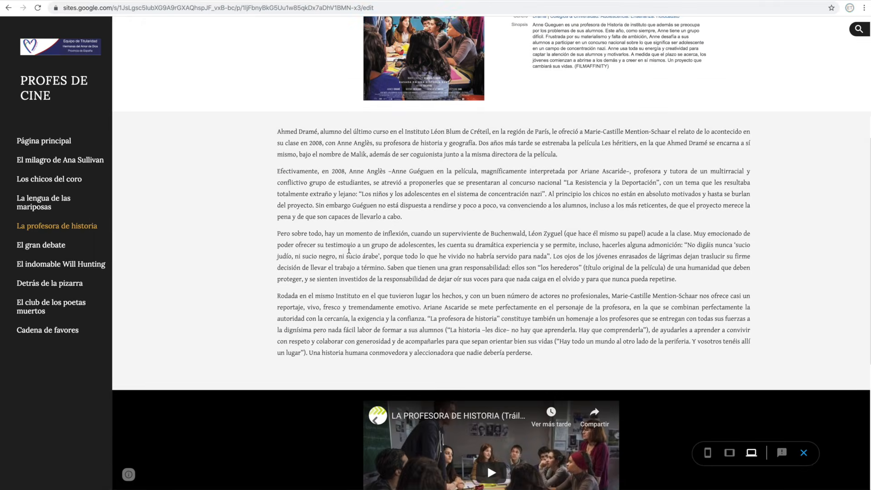
scroll(349, 250, "down", 1)
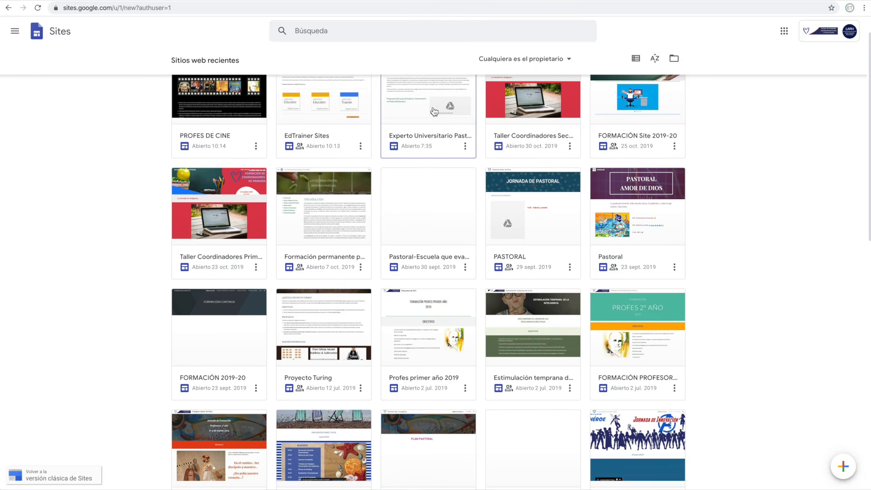
Browse the list of recent websites on the Sites home page down to the oldest entries
scroll(434, 111, "down", 5)
scroll(434, 111, "down", 6)
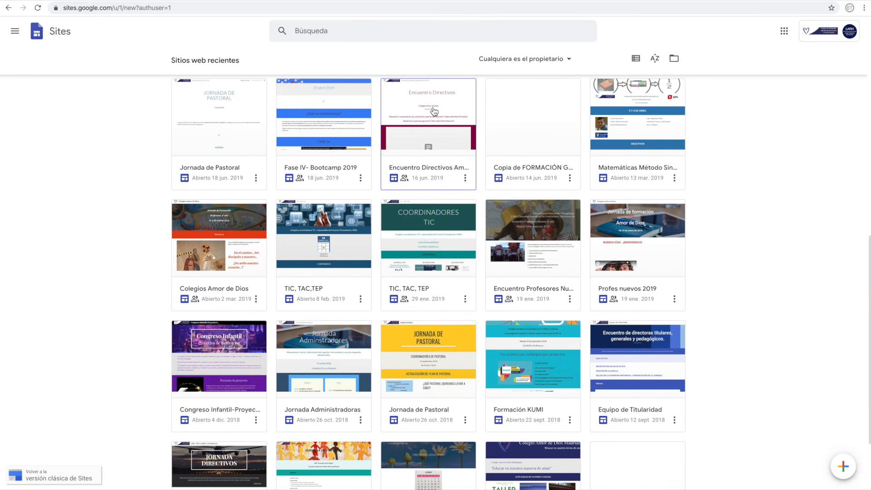
scroll(434, 110, "down", 2)
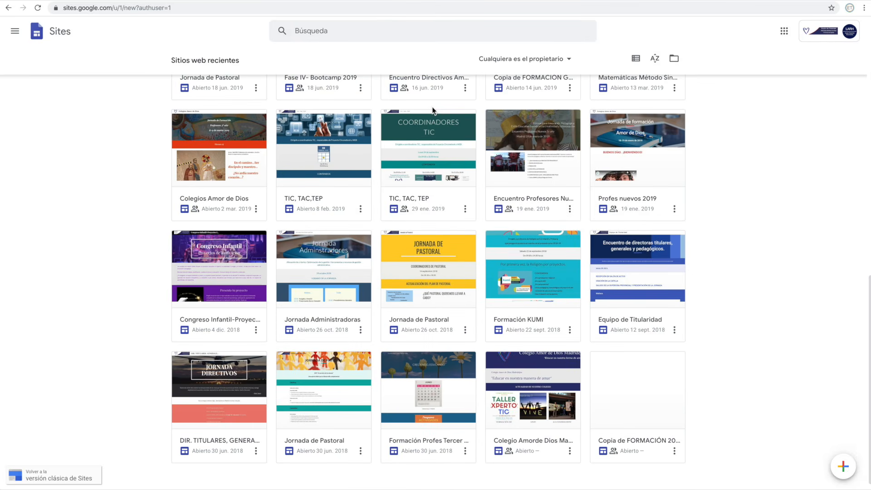
scroll(433, 109, "up", 2)
scroll(434, 112, "up", 5)
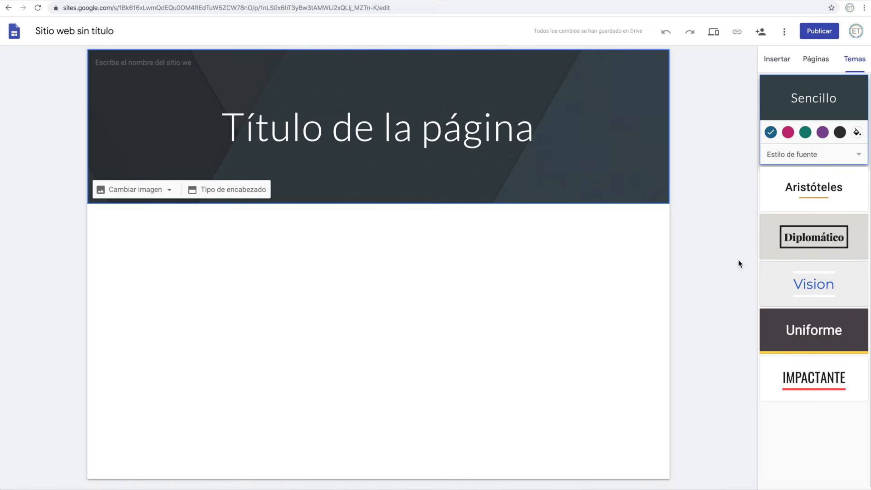
Show the insertable elements and layouts available for the untitled site
left_click(789, 64)
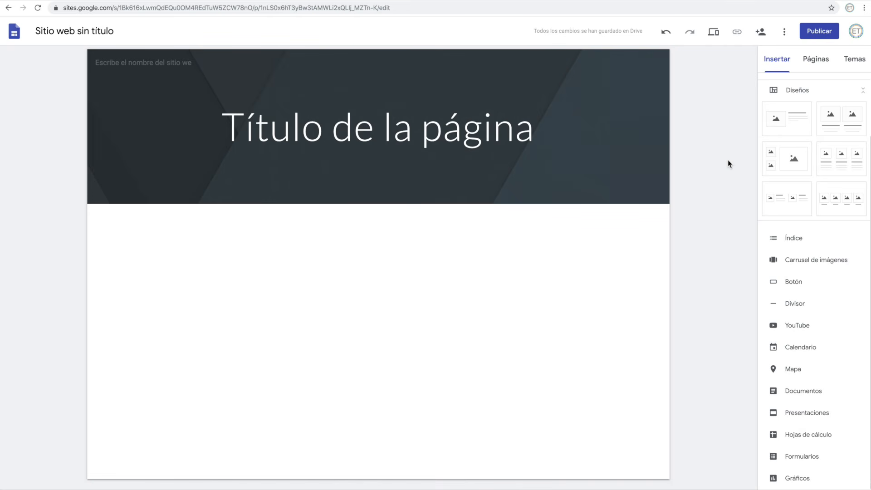
Try the Encabezado and Subtítulo text styles on the page title, and return it to the Título style
triple_click(464, 138)
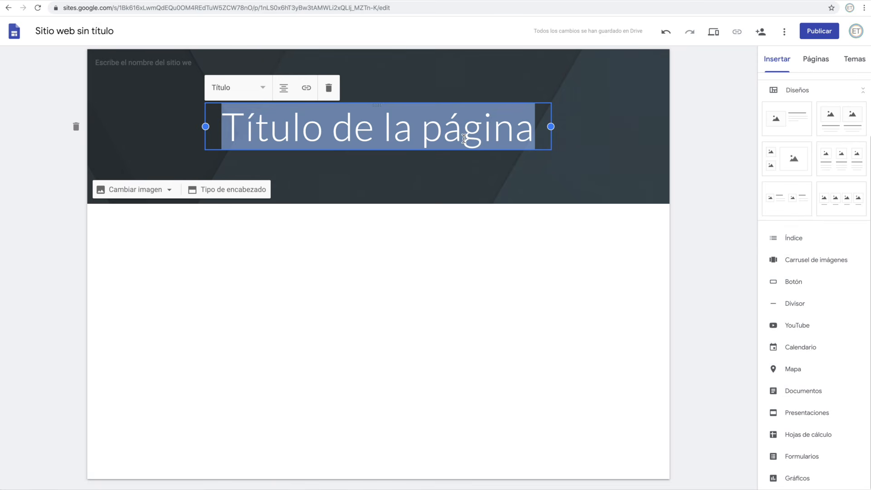
left_click(263, 89)
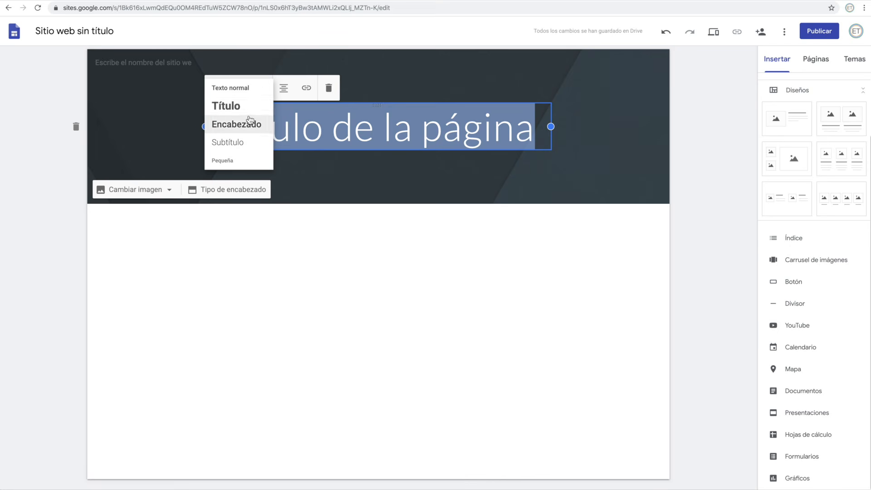
left_click(252, 106)
left_click(266, 89)
left_click(241, 125)
left_click(262, 99)
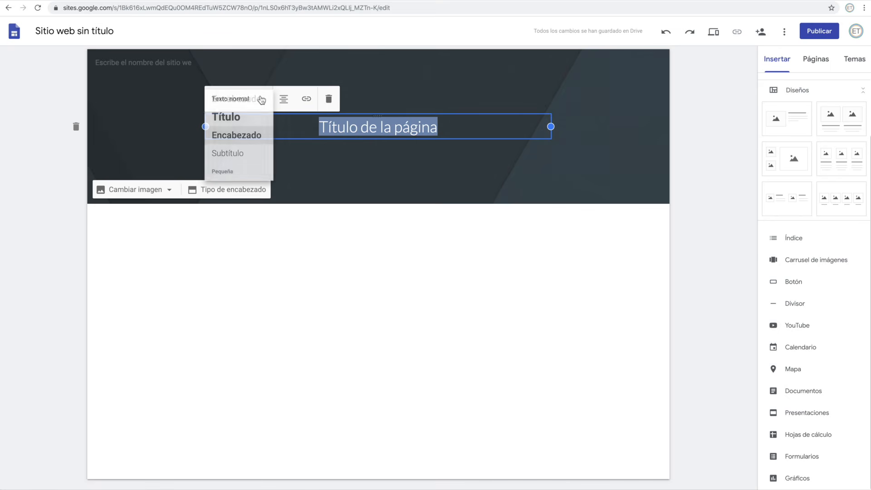
key("Return")
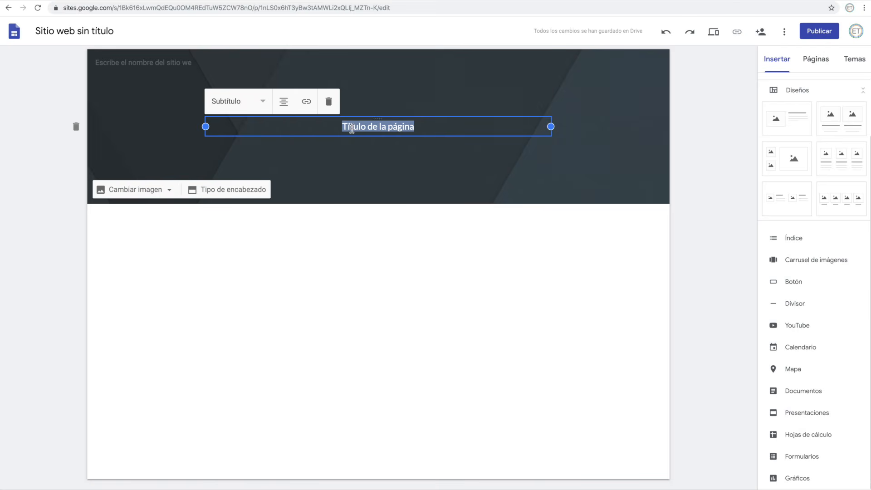
left_click(263, 101)
left_click(240, 119)
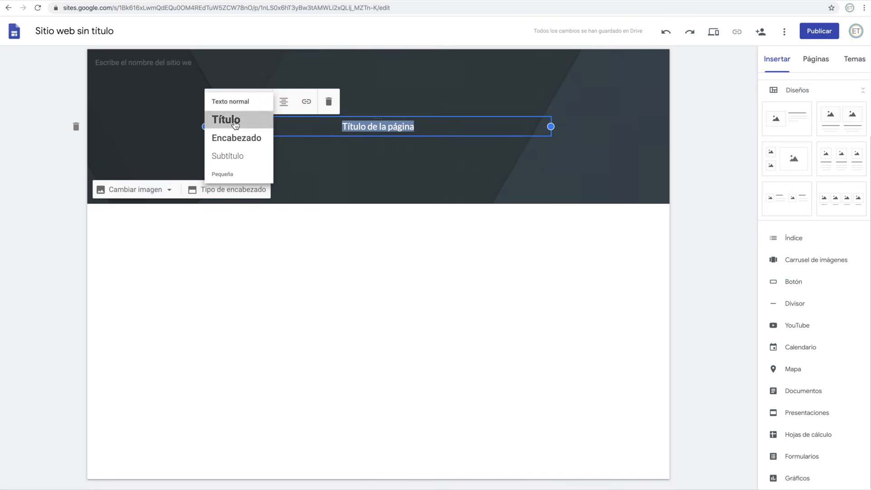
Show the option for uploading a logo beside the site name, and cancel the file selection
left_click(126, 64)
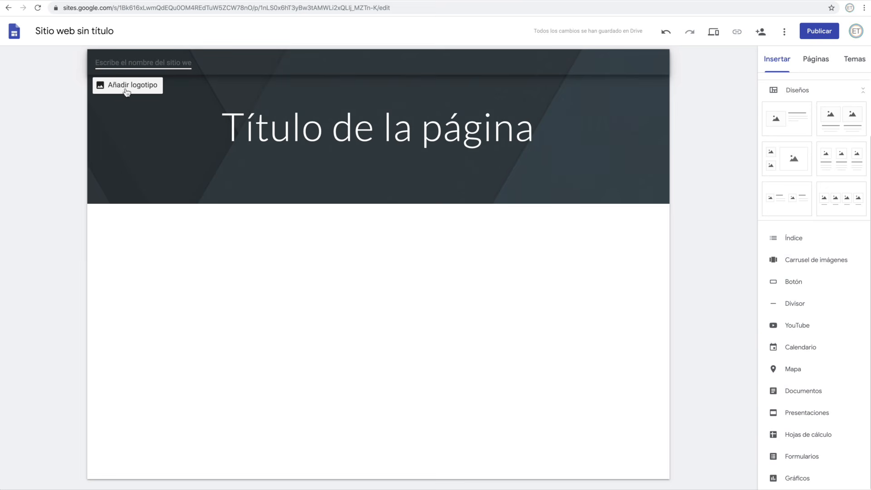
left_click(125, 86)
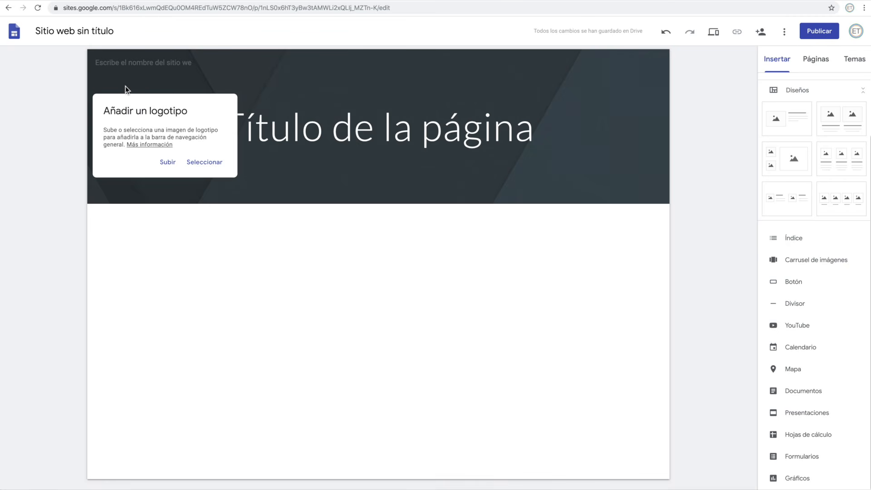
left_click(167, 164)
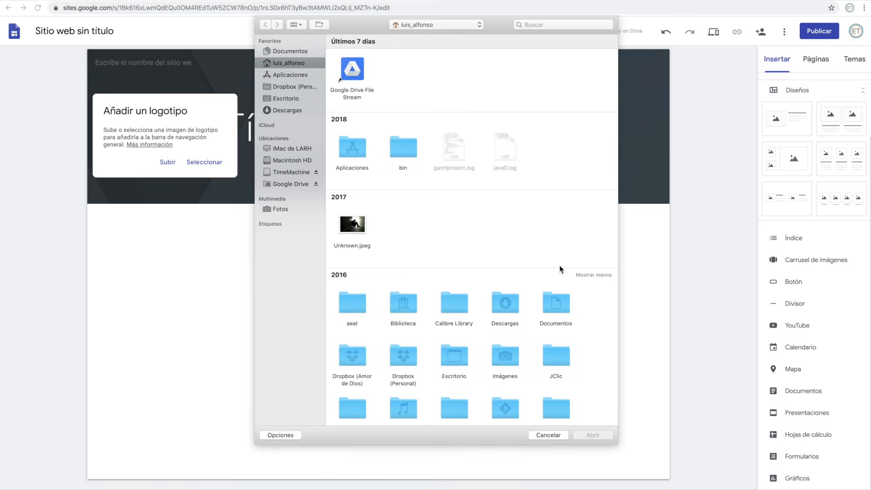
left_click(549, 436)
left_click(203, 242)
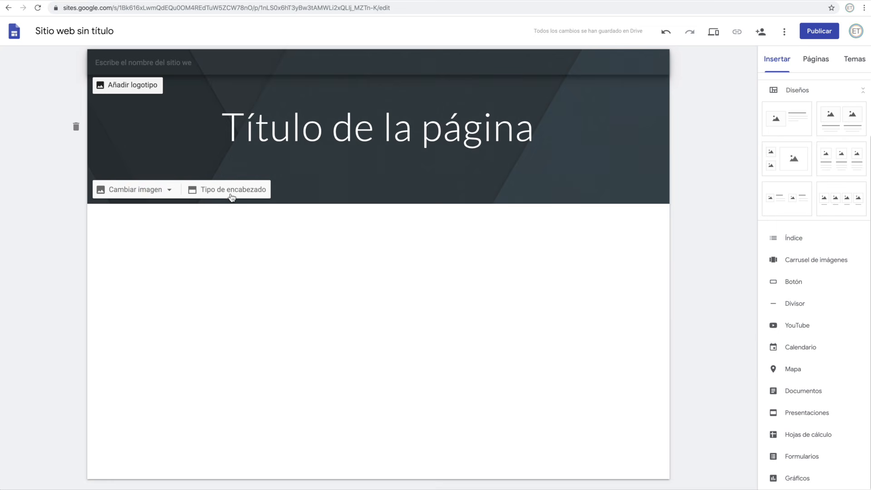
Try the Solo título and Portada header types on the page, and return it to Encabezado
left_click(231, 197)
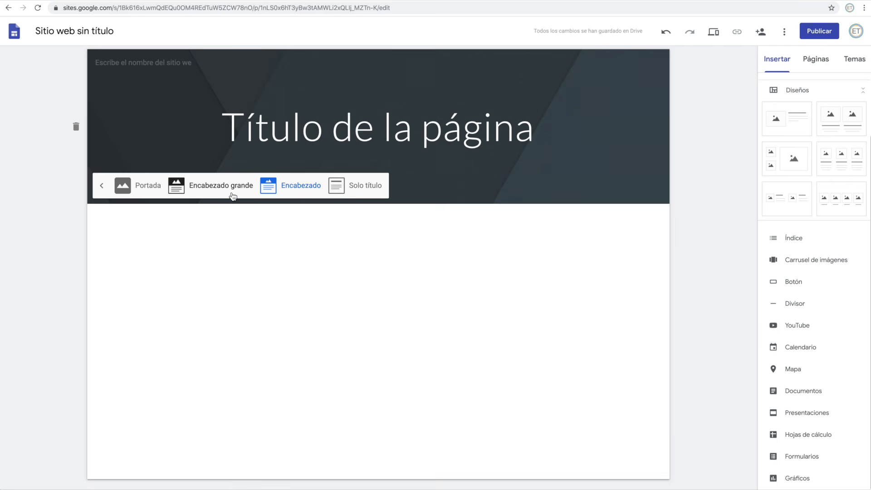
left_click(233, 196)
left_click(285, 273)
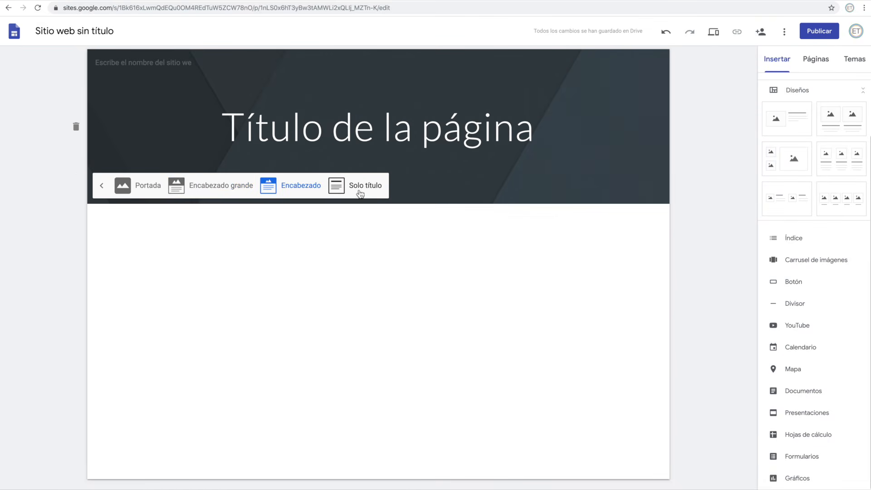
left_click(359, 187)
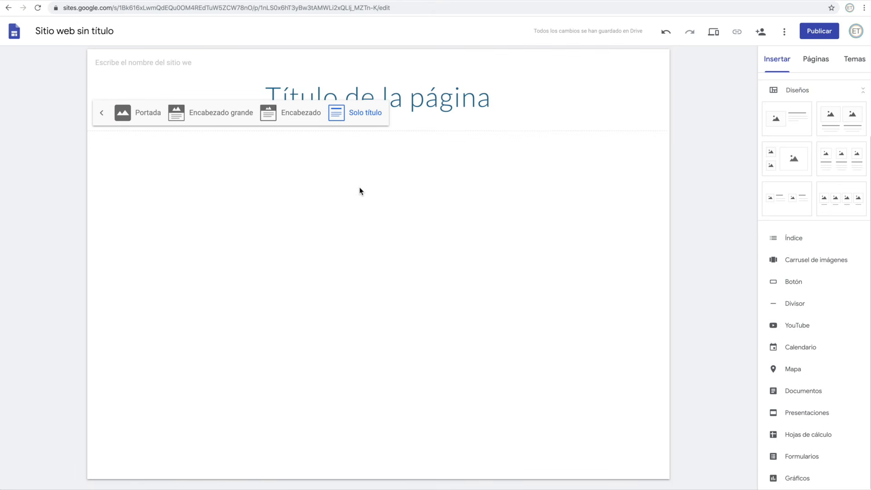
left_click(125, 113)
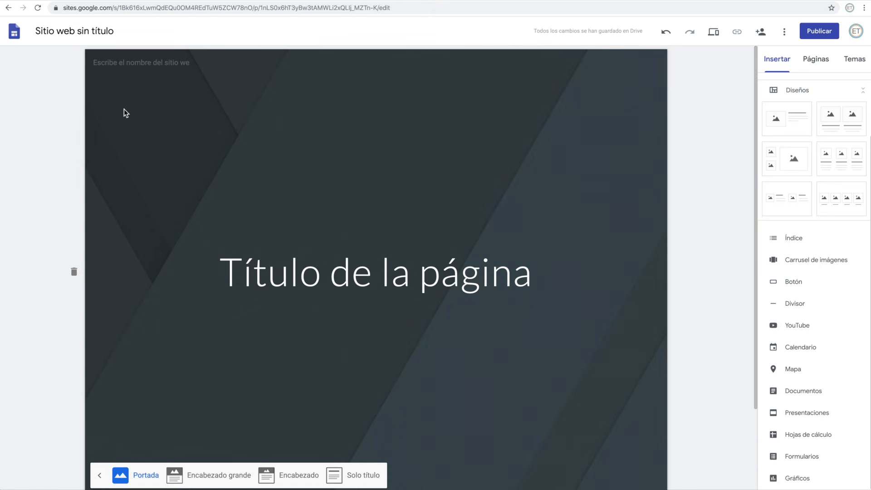
scroll(124, 109, "down", 2)
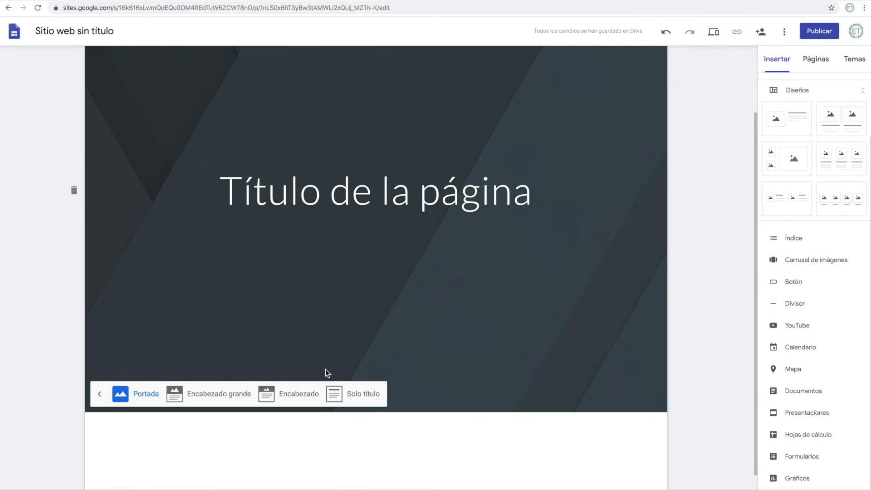
left_click(288, 393)
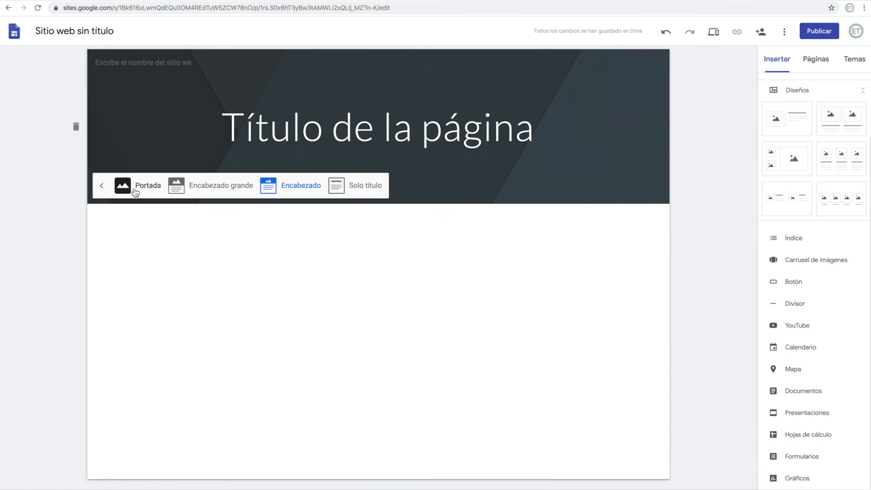
Replace the header image by uploading the green book screenshot from the Escritorio folder
left_click(167, 99)
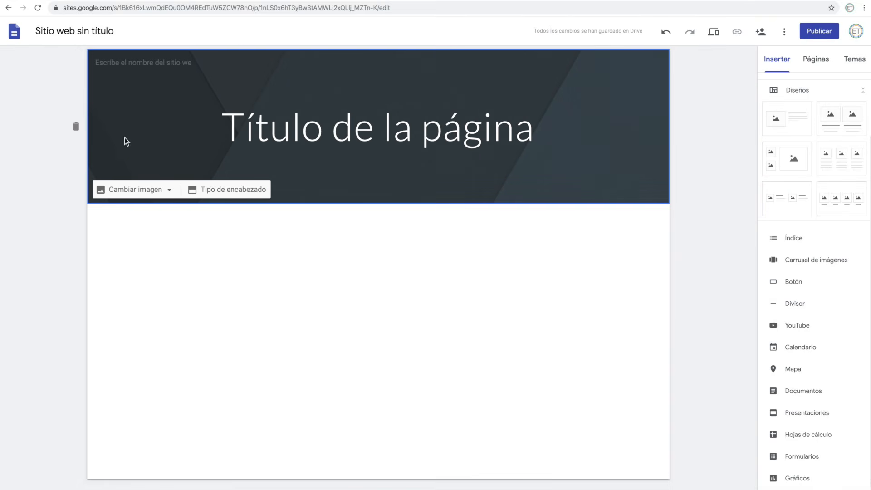
left_click(168, 191)
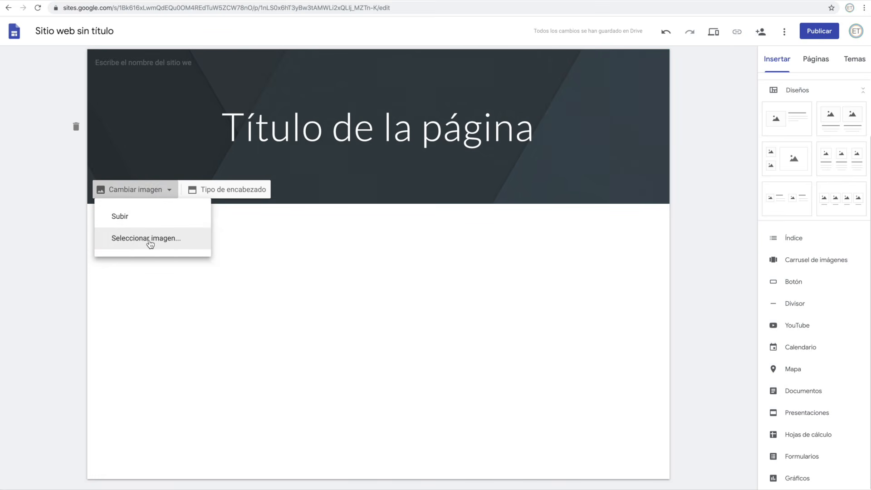
left_click(133, 226)
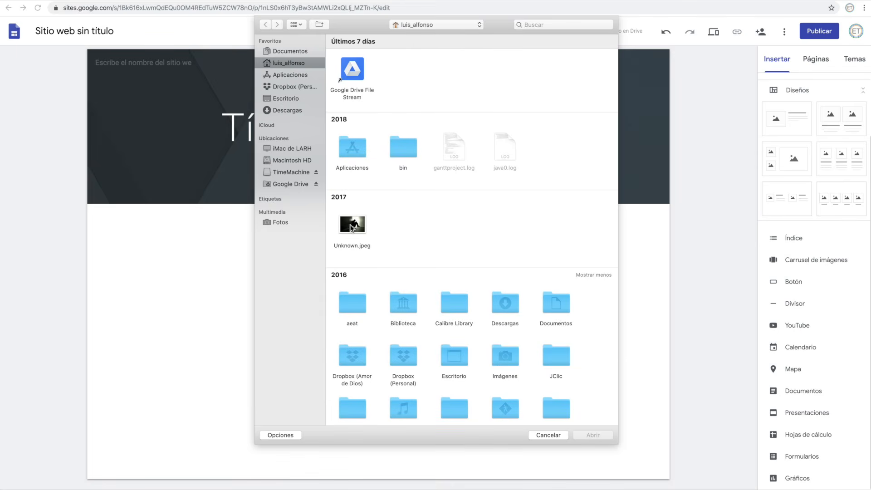
left_click(276, 98)
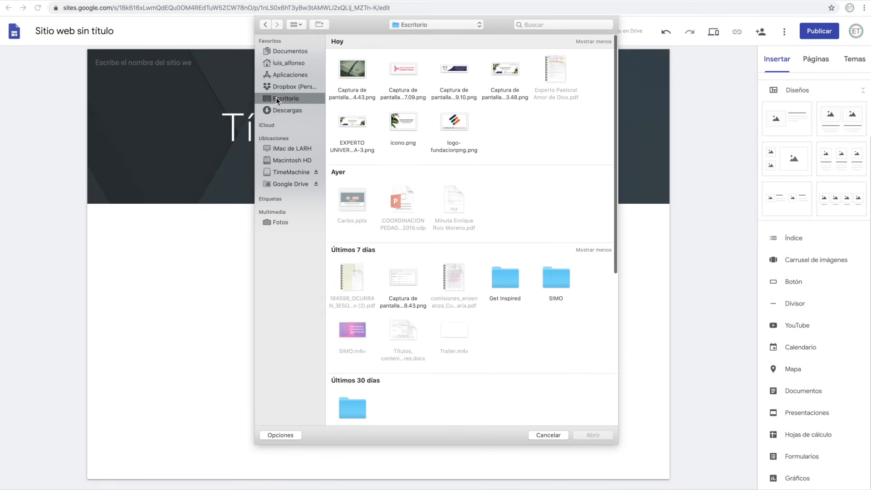
left_click(348, 62)
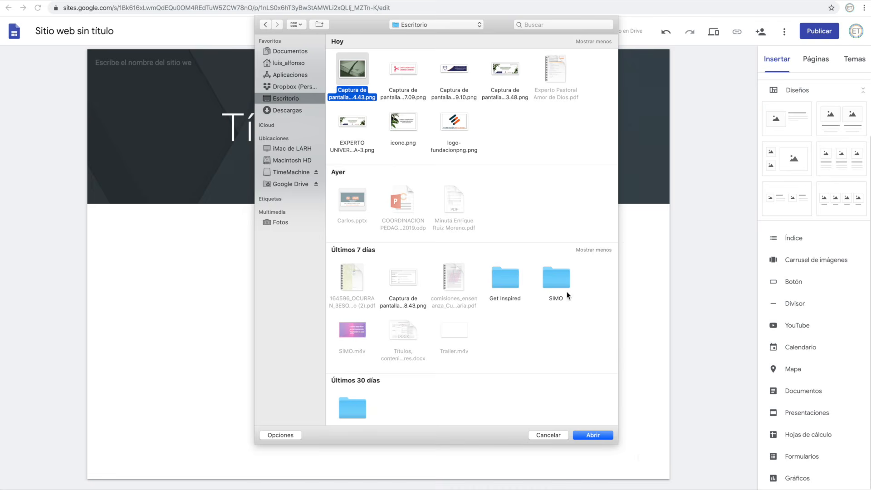
left_click(587, 435)
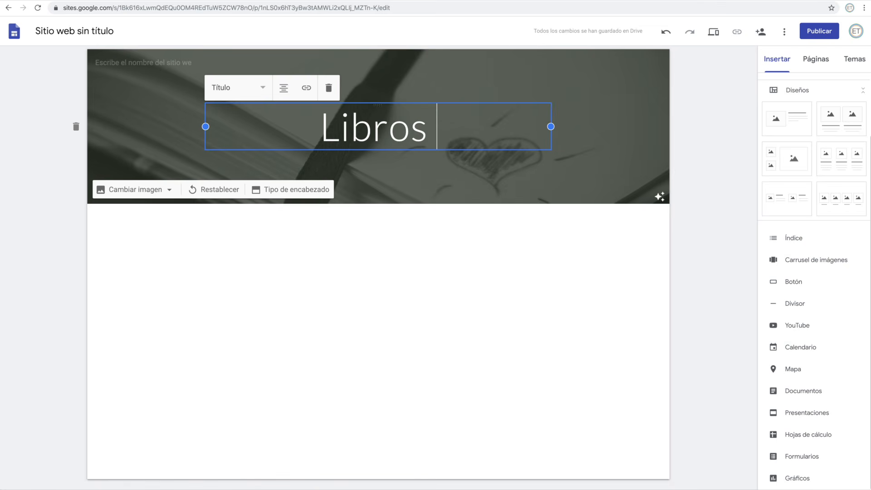
Replace the page title in the header with "Lecturas en noviembre"
type("noviembre")
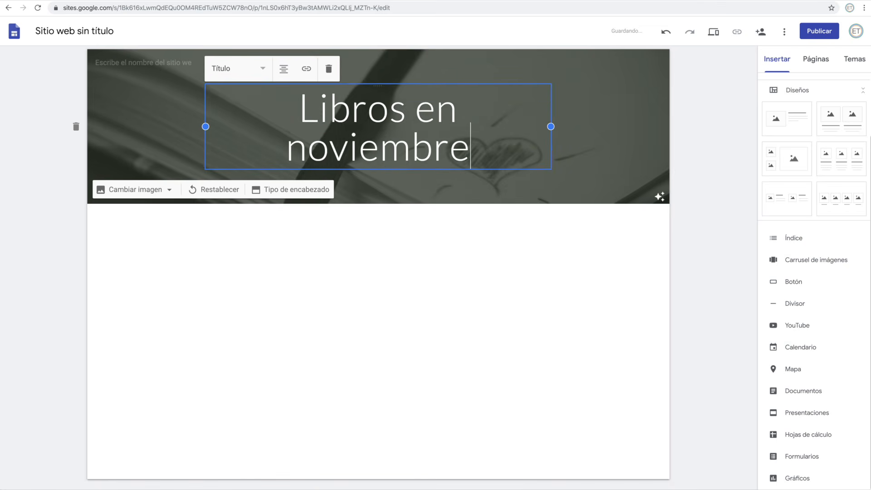
left_click_drag(299, 108, 512, 147)
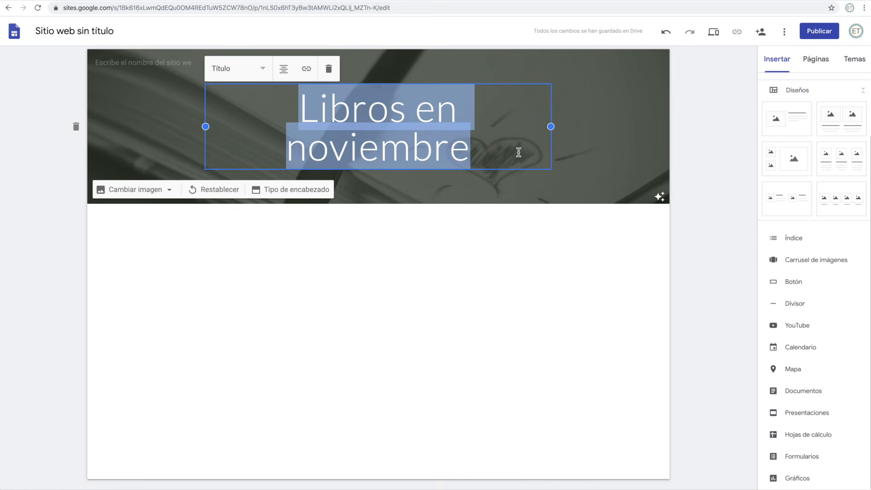
type("Lec")
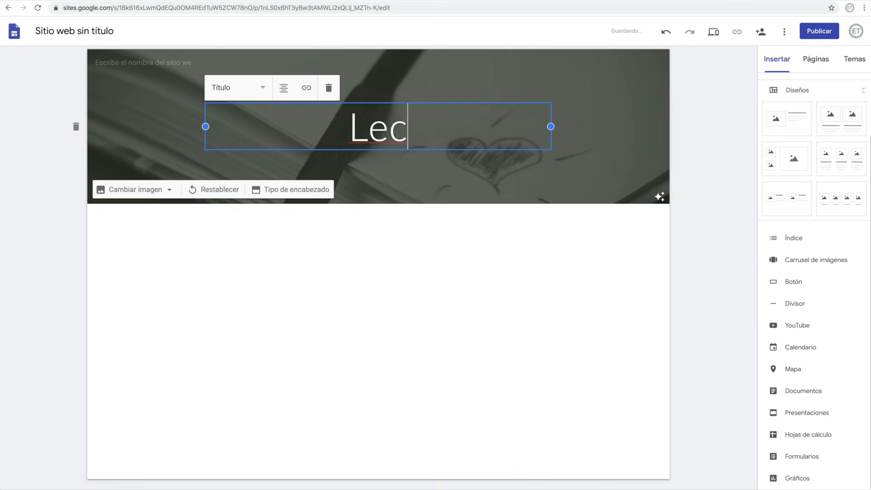
type("tura")
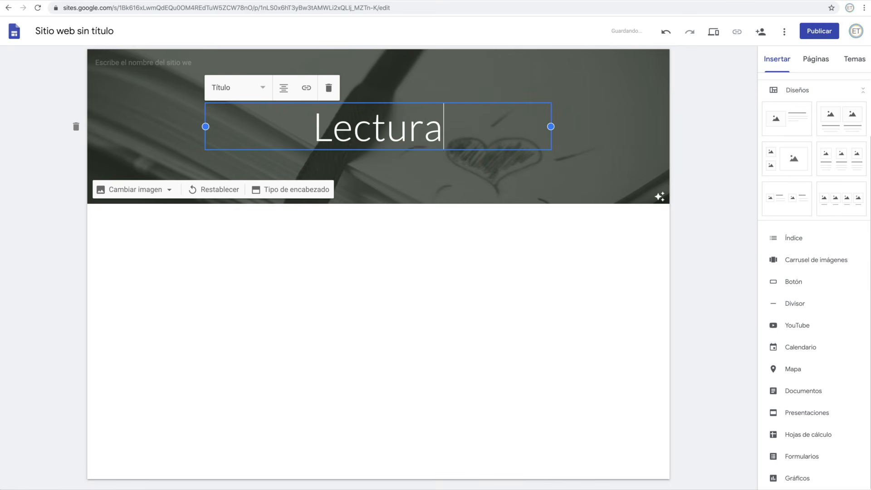
type("s en noviembre")
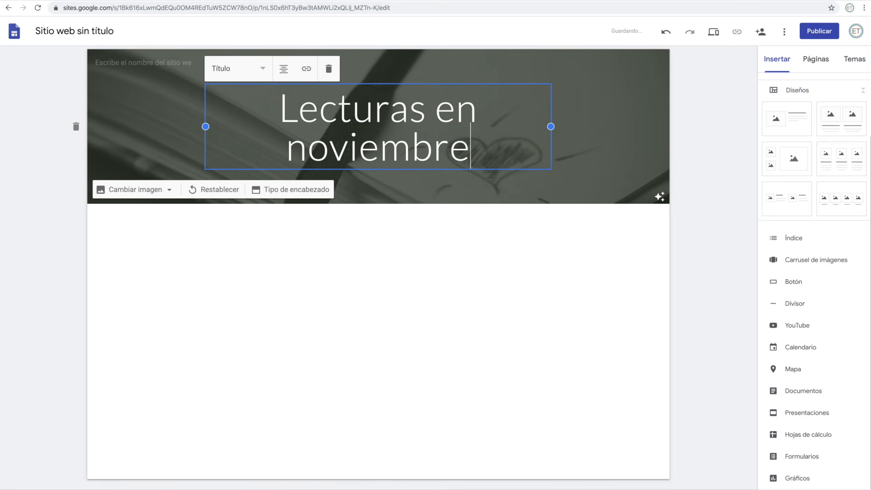
left_click(517, 234)
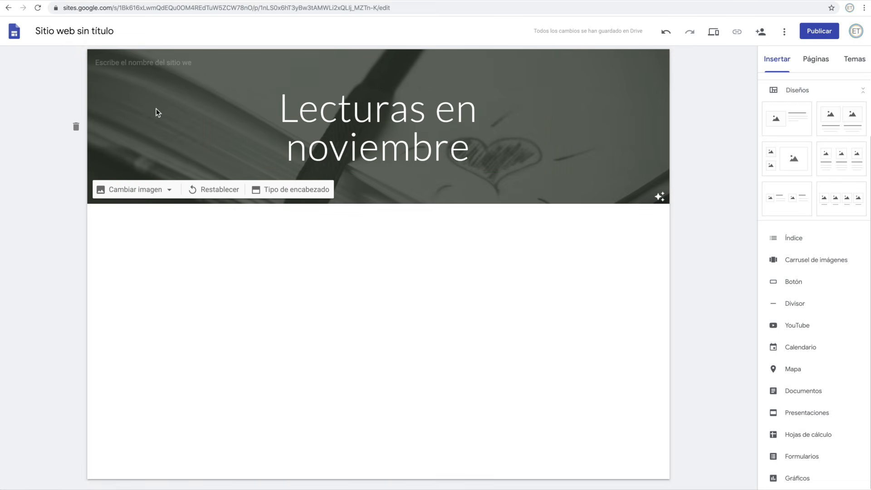
Turn off the header image's readability adjustment and name the site "Lectura noviembre"
left_click(661, 198)
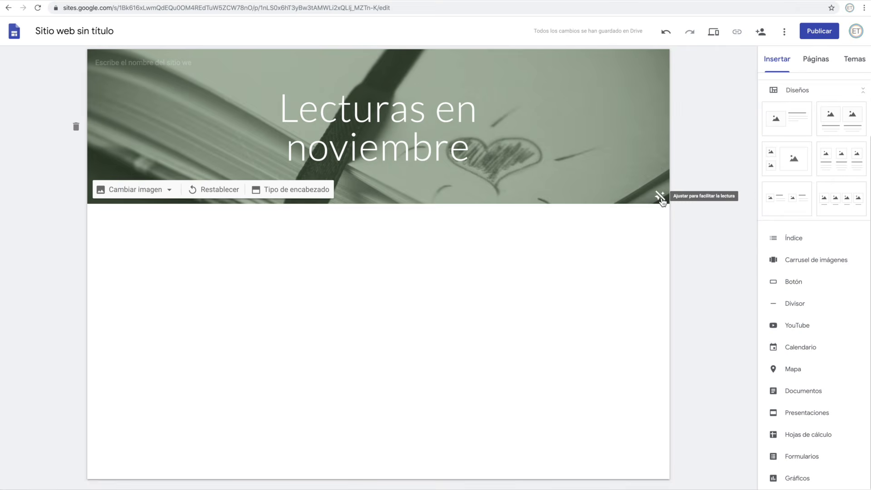
left_click(142, 64)
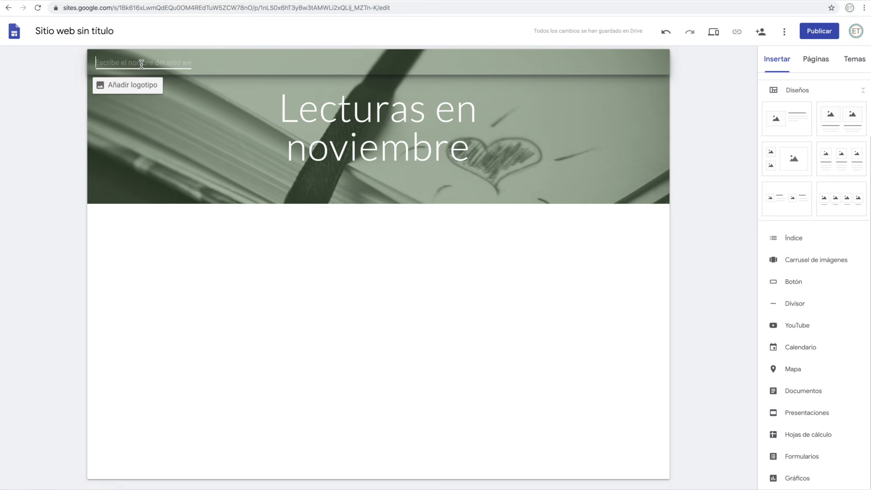
type("Lectura noviembre")
left_click(692, 181)
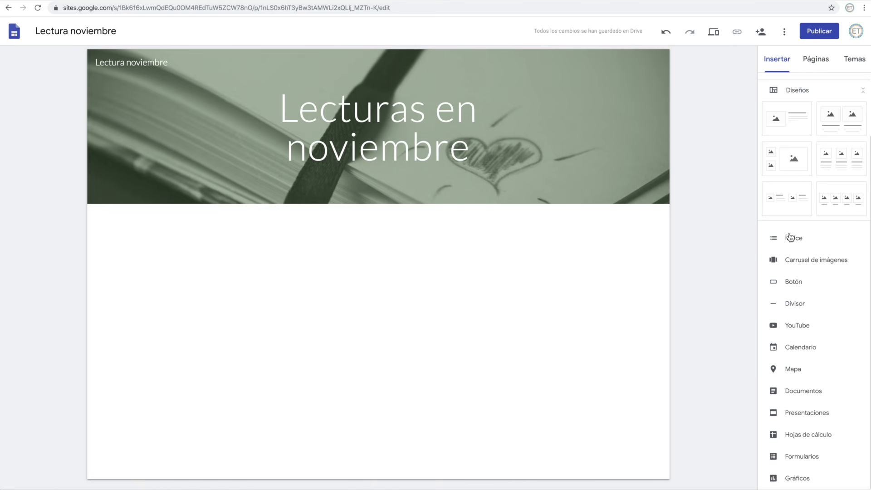
Start a new image carousel and search Google for "libros" images to add to it
left_click(792, 261)
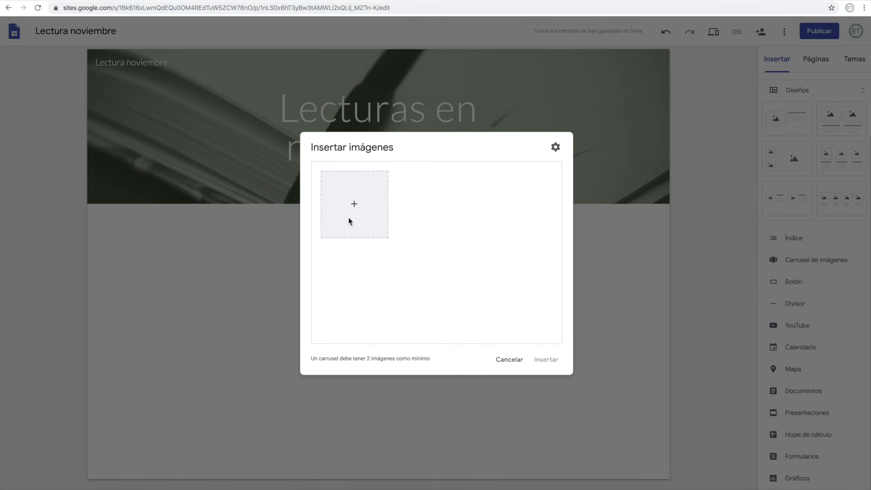
left_click(354, 205)
left_click(379, 250)
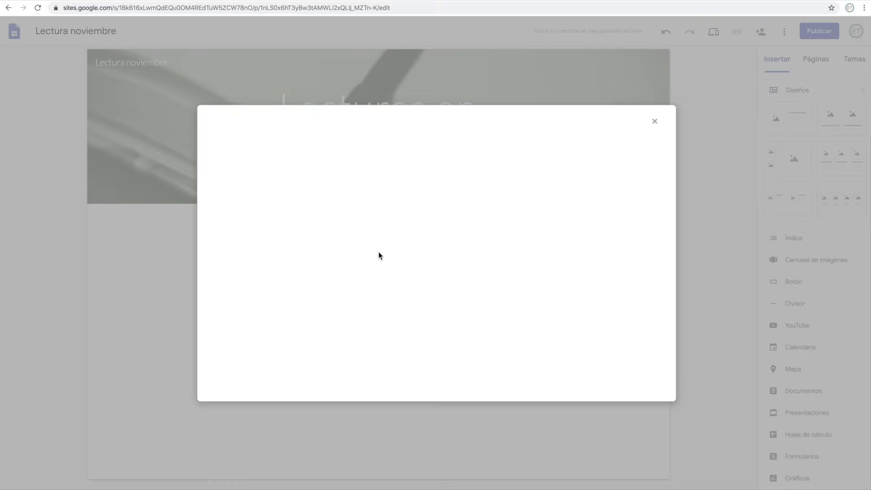
left_click(268, 142)
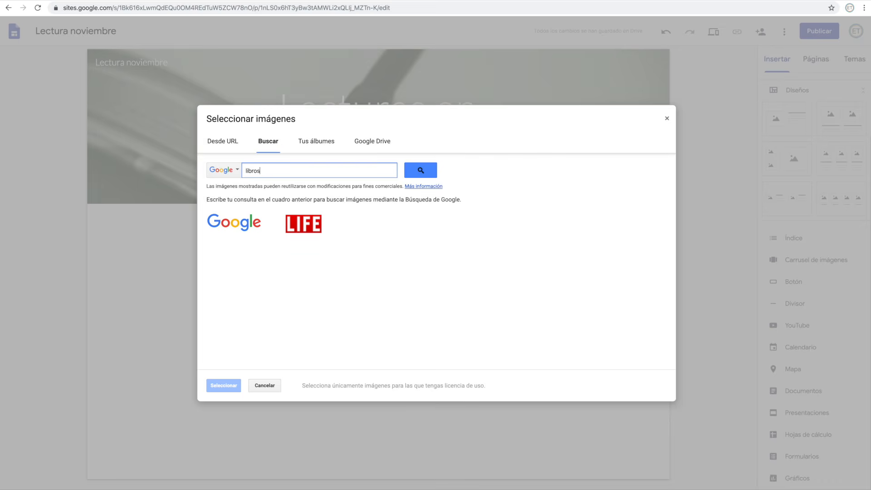
left_click(422, 172)
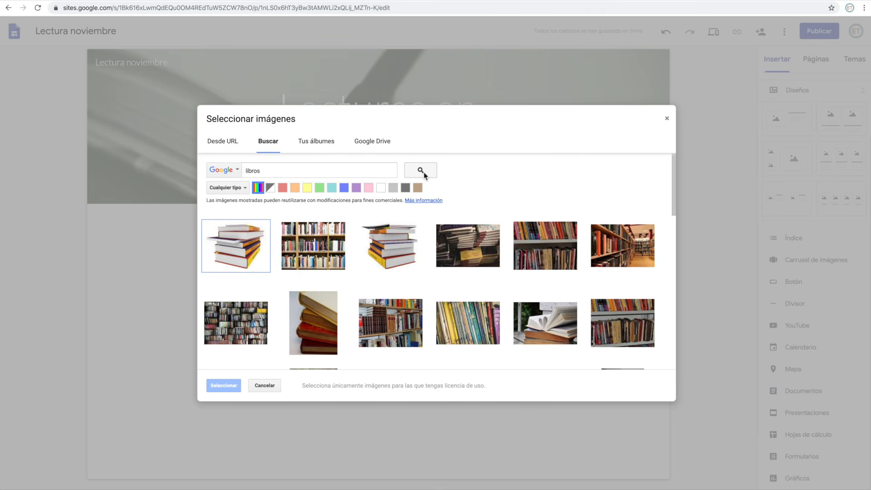
Add four book images to the carousel: the first stack of books, the heart-shaped open pages, the old book covers and the spread of open books
left_click(241, 256)
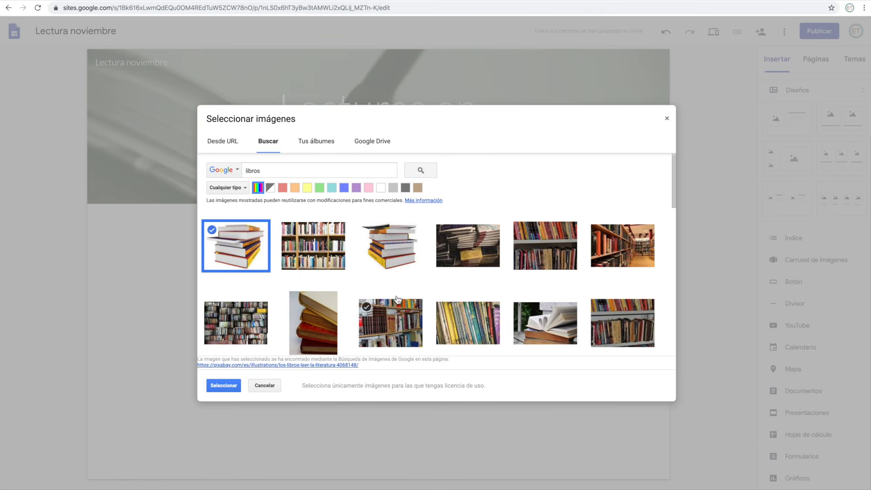
scroll(397, 299, "down", 1)
left_click(551, 272)
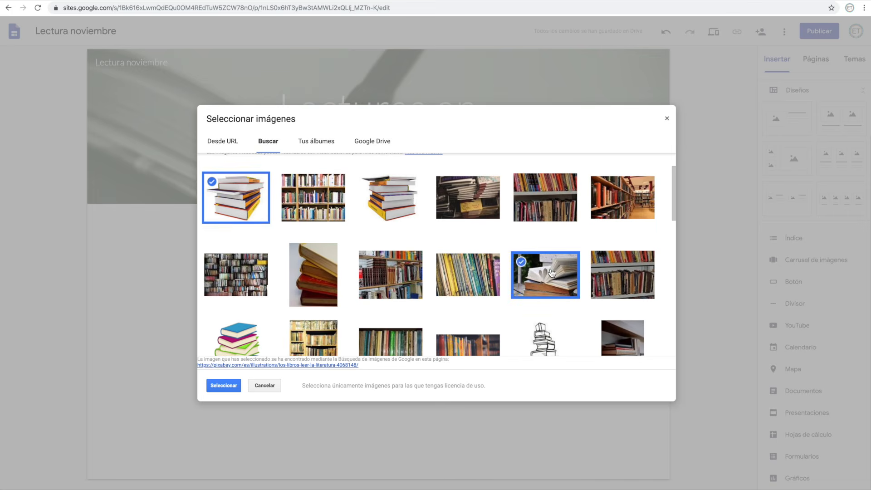
scroll(552, 272, "down", 3)
scroll(413, 265, "down", 2)
left_click(413, 263)
scroll(413, 265, "down", 2)
left_click(538, 300)
left_click(450, 304)
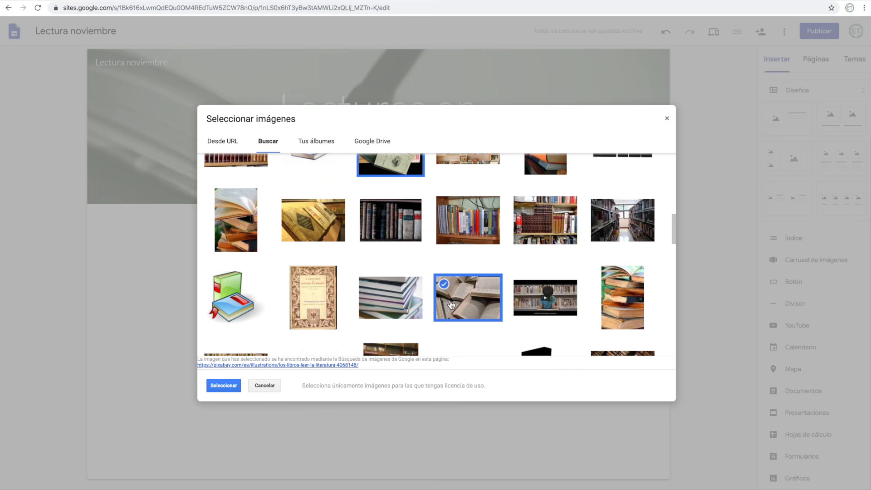
left_click(224, 384)
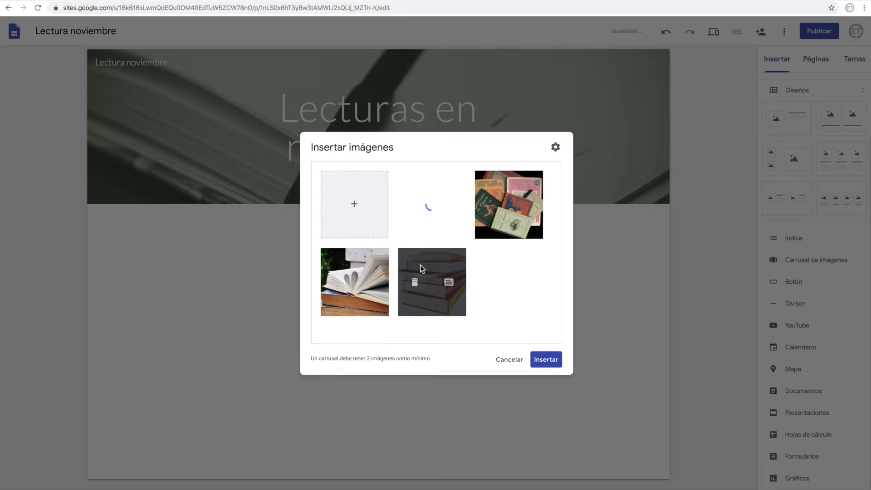
Enable Inicio automático for the carousel, keep Mostrar puntos on, and insert it into the page
left_click(556, 148)
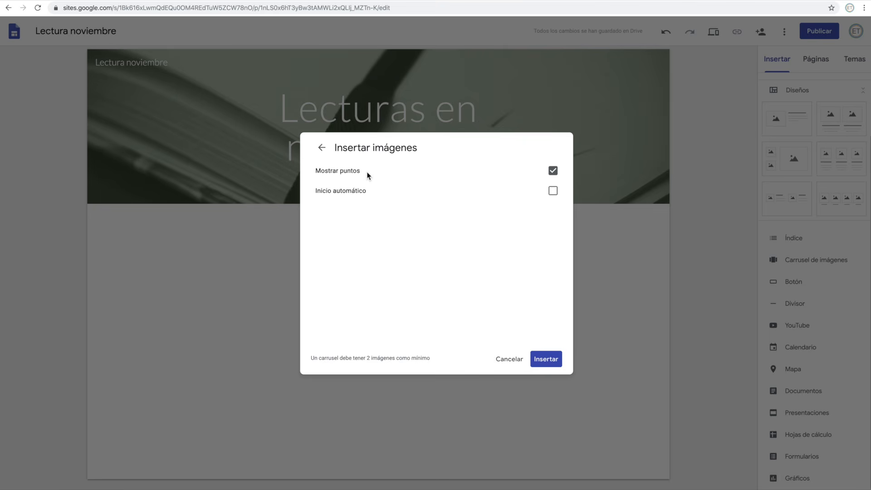
left_click(553, 192)
left_click(546, 359)
Centre the carousel under the header and reduce its height
left_click_drag(293, 278, 415, 286)
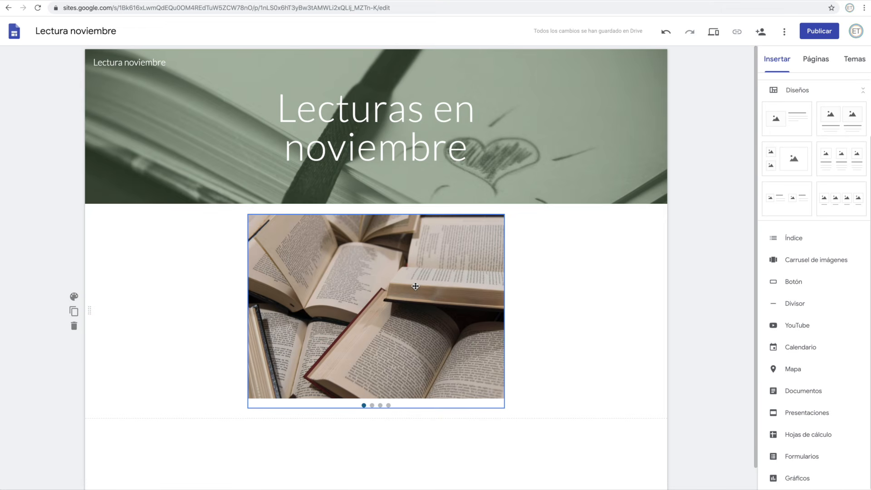
left_click(416, 286)
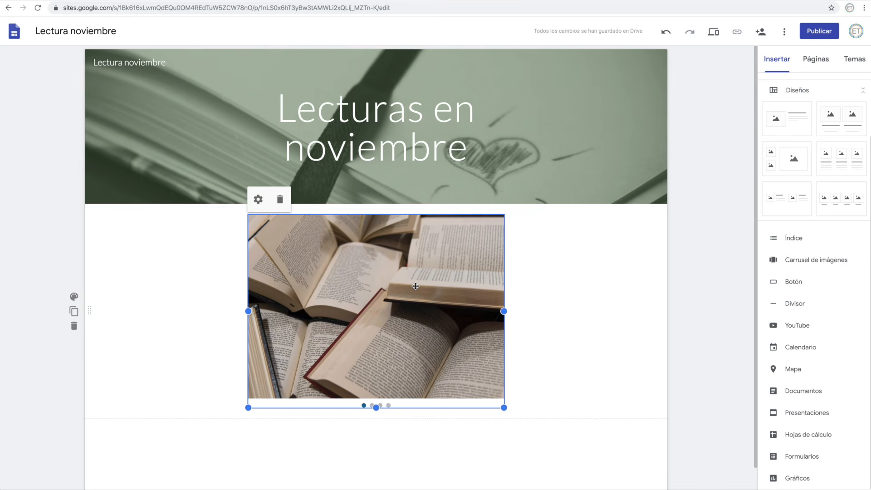
mouse_move(416, 287)
left_mouse_down()
mouse_move(288, 286)
mouse_move(233, 227)
mouse_move(458, 297)
mouse_move(404, 292)
left_mouse_up()
left_click_drag(503, 408, 506, 359)
left_click(407, 425)
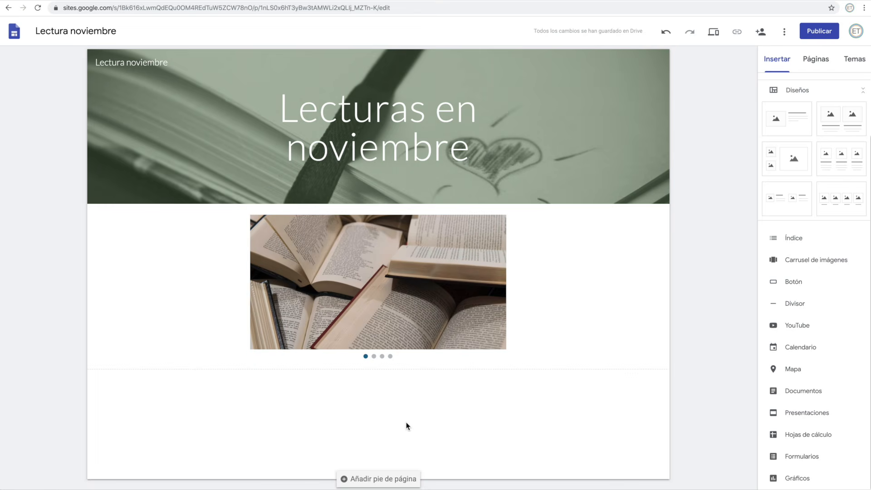
Preview the site, go through all the carousel images, and return to the editor
left_click(719, 33)
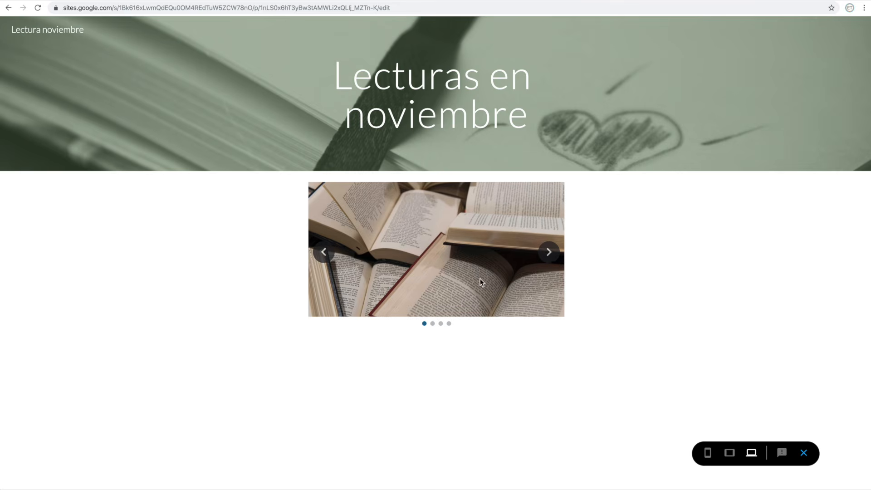
left_click(549, 252)
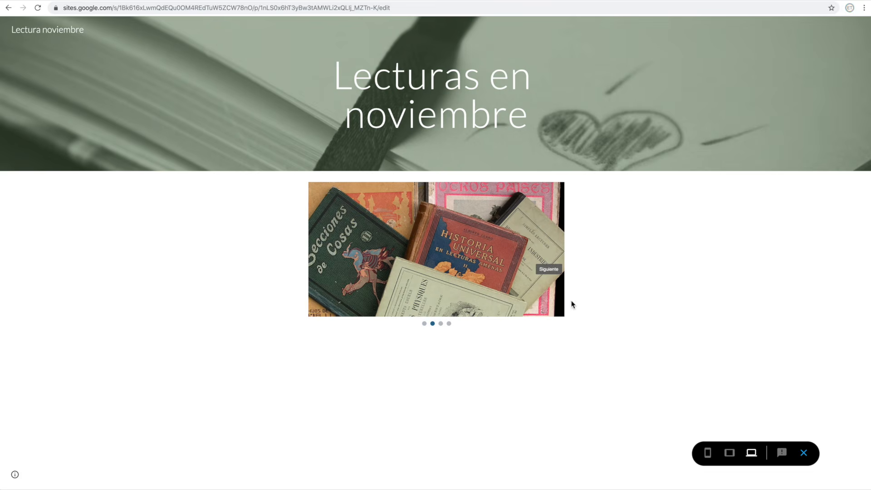
left_click(549, 254)
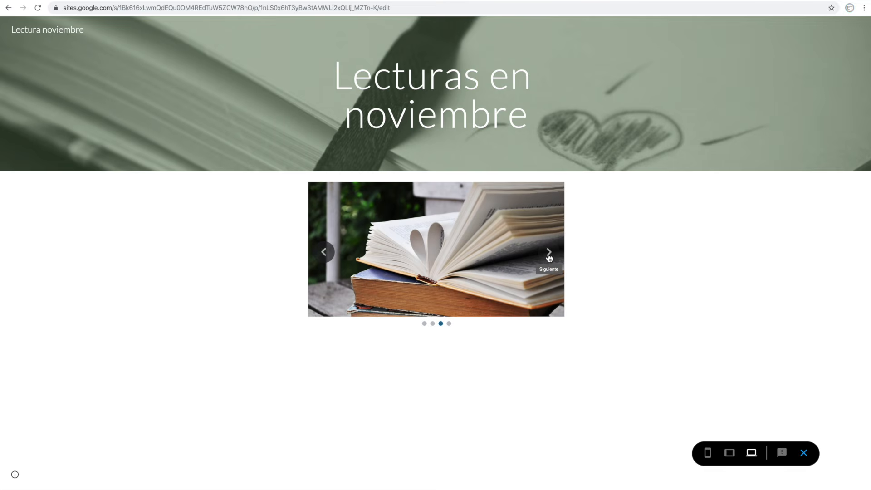
left_click(549, 255)
left_click(549, 255)
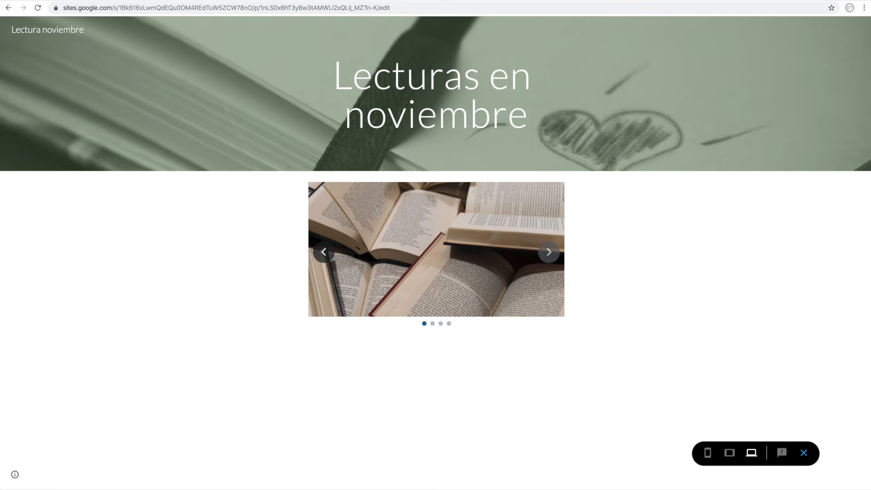
left_click(805, 453)
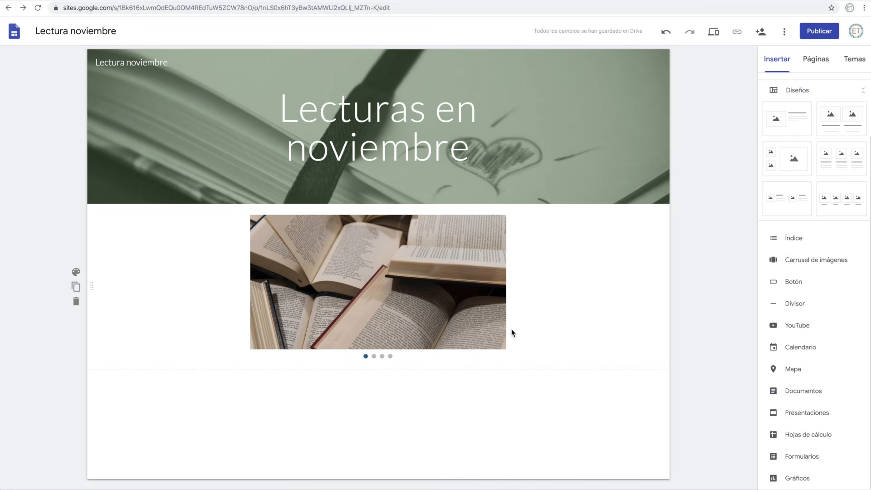
Insert a divider below the image carousel
left_click(793, 304)
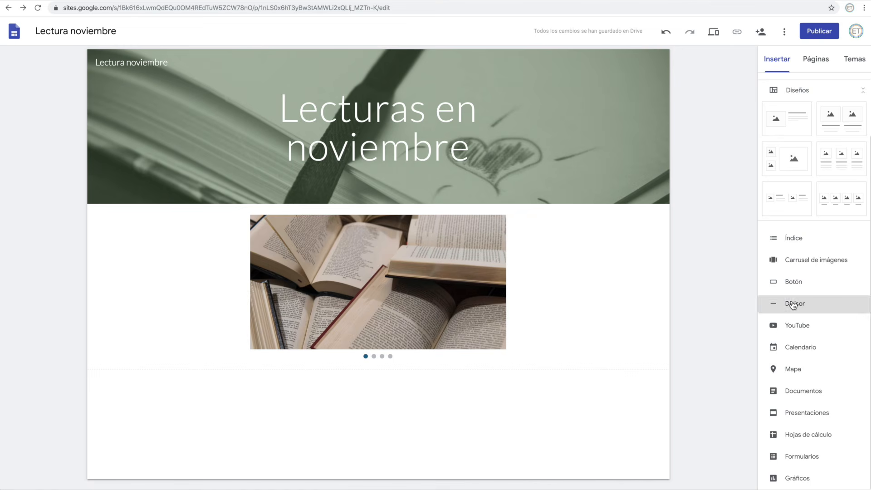
left_click(448, 406)
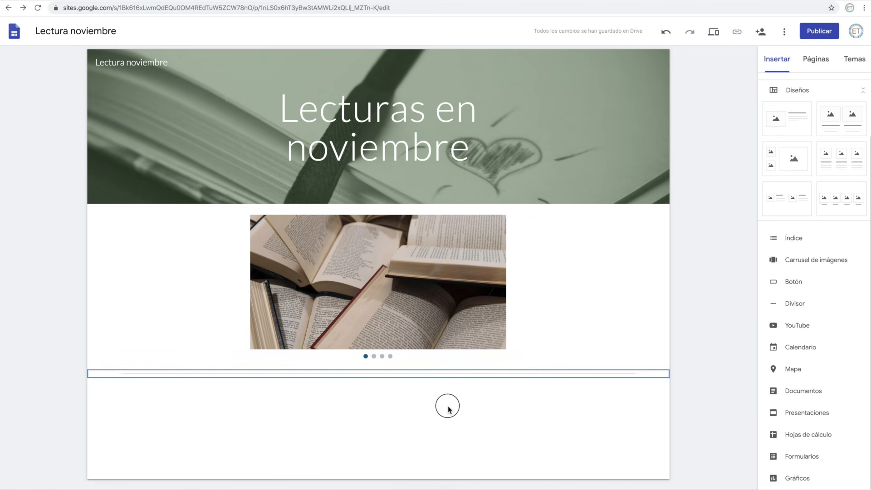
Insert a map of the first suggestion for "librería casa del libro" below the divider and centre it in its section
left_click(794, 370)
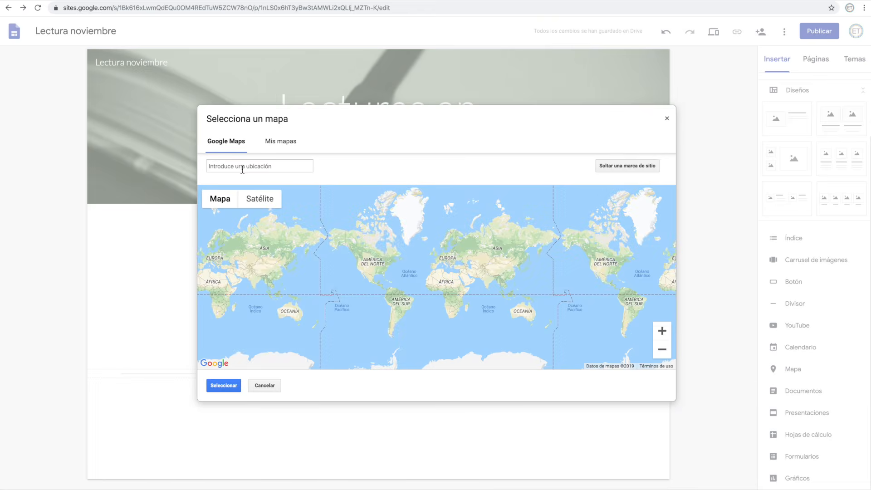
left_click(270, 167)
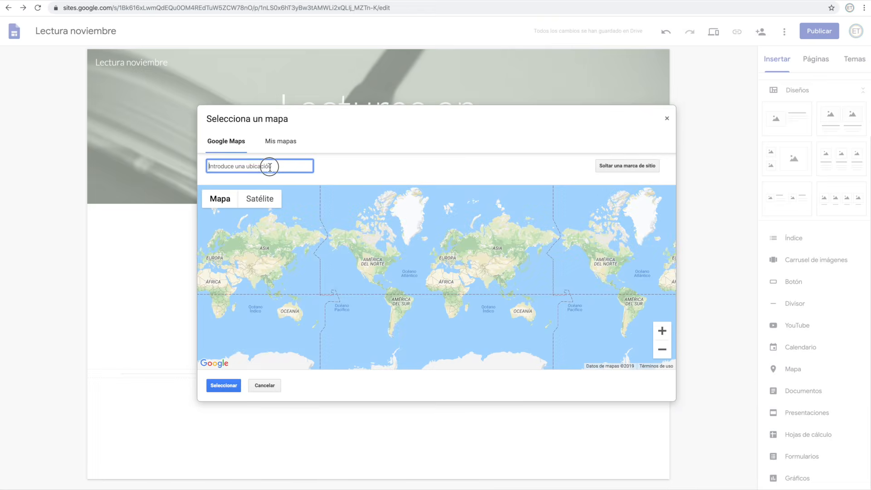
type("l")
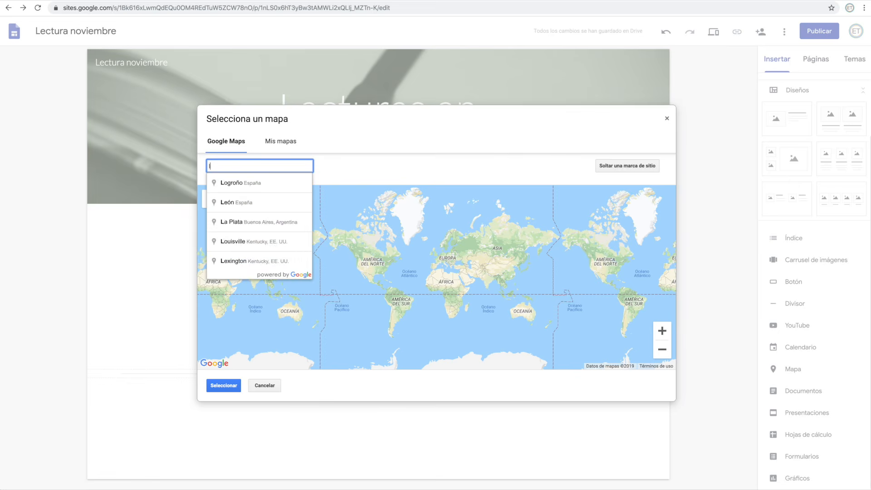
type("ibreria ")
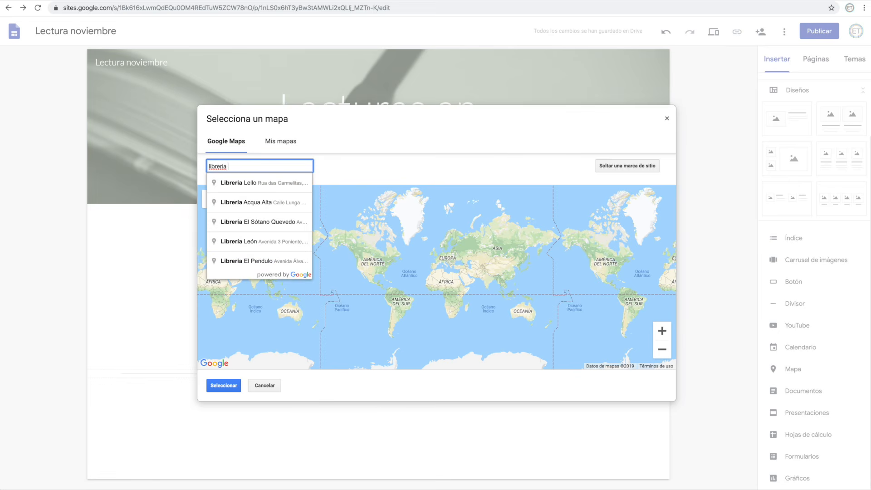
type("casa del libro")
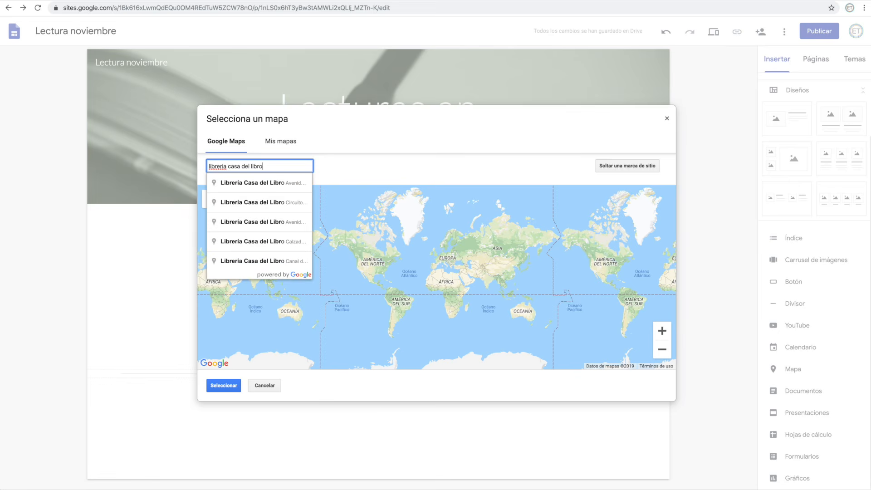
left_click(272, 183)
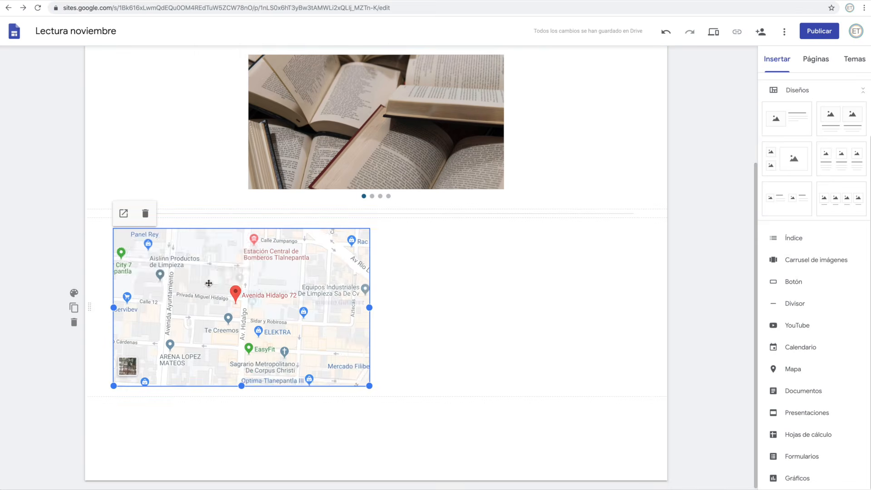
left_click_drag(208, 283, 206, 283)
left_click_drag(207, 283, 342, 283)
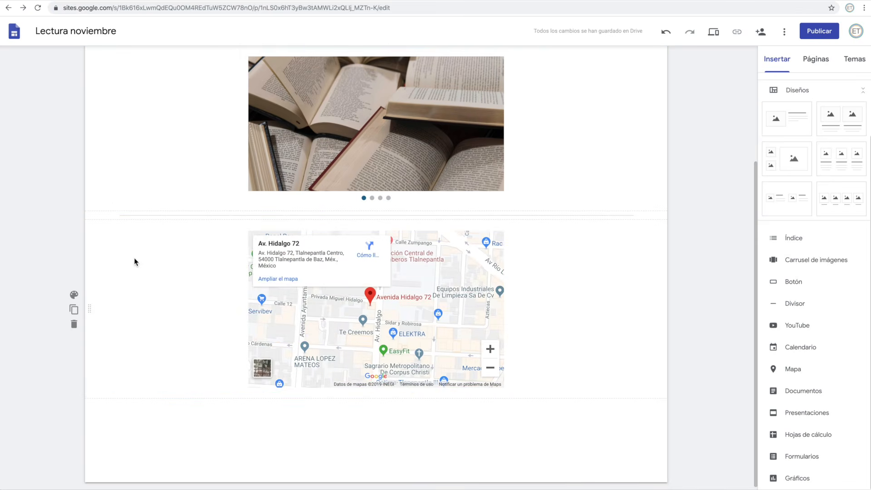
Add the text "Visita la librería" to the left of the map and format it as Título
left_click(134, 262)
type("Visita la librería")
left_click(137, 310)
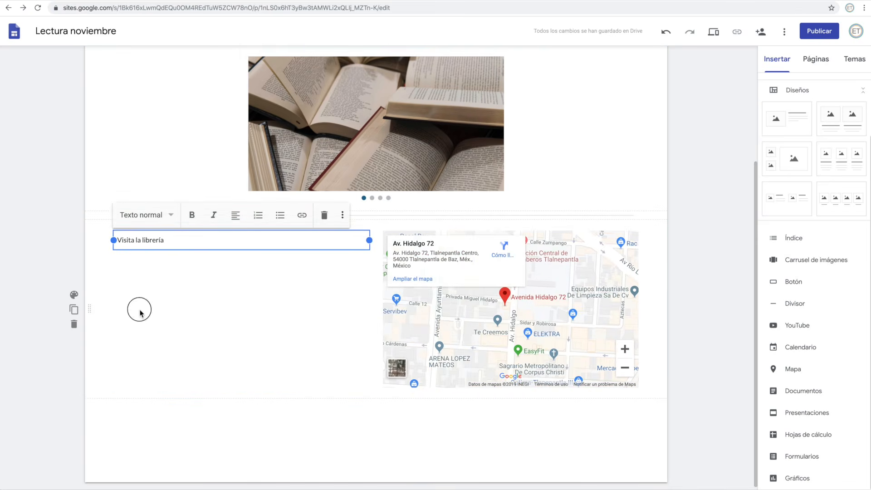
left_click(149, 232)
left_click(172, 218)
left_click(152, 233)
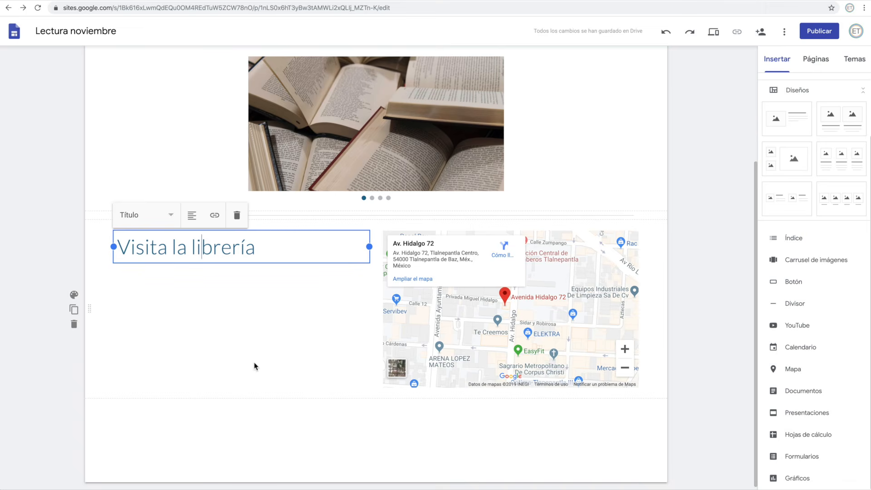
Compare the quick insertion wheel below the heading with the basic insertion options, collapsing the Diseños list
left_click(238, 320)
double_click(212, 304)
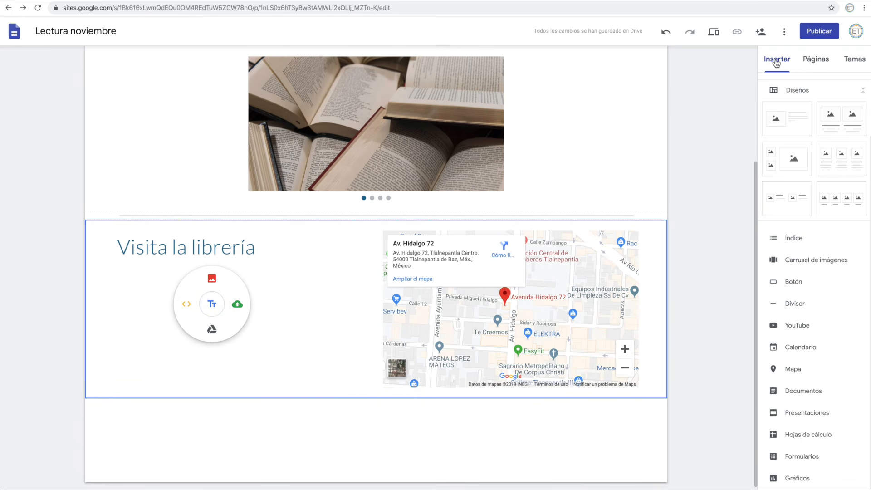
left_click(862, 90)
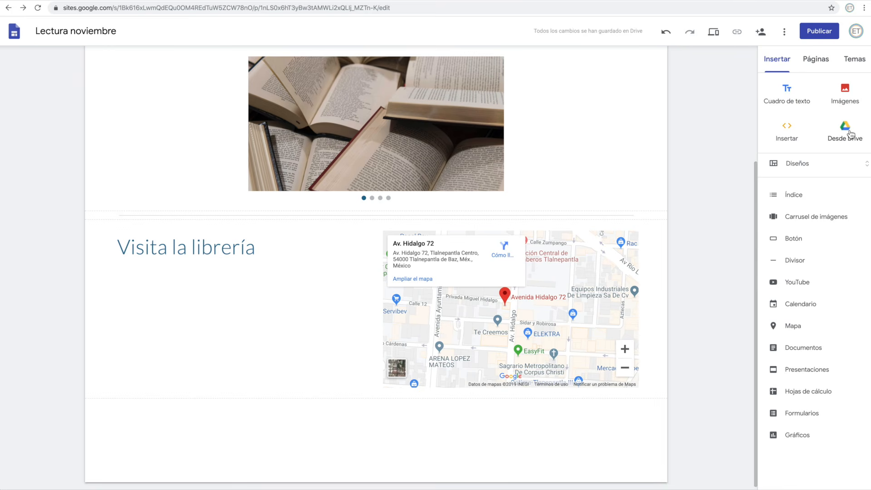
left_click(209, 300)
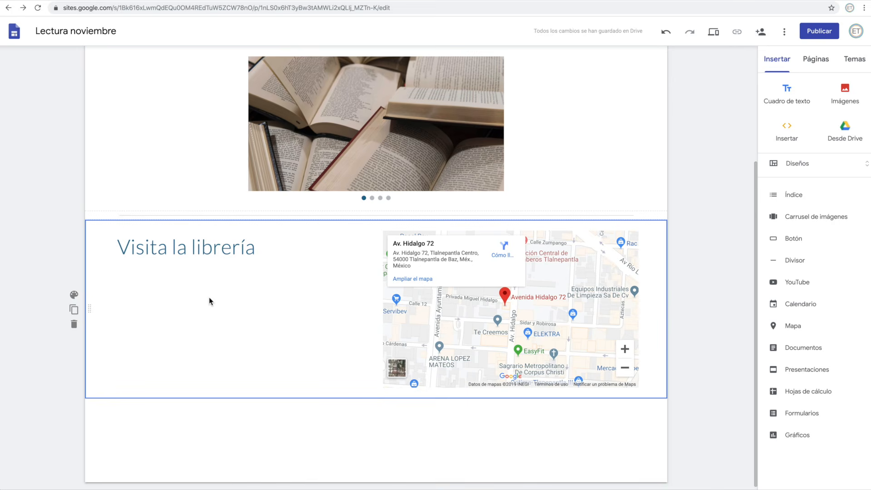
double_click(211, 303)
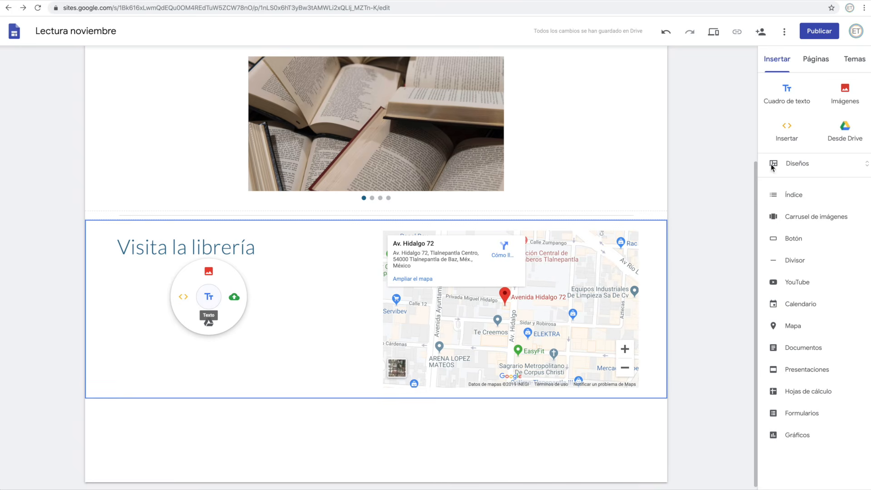
left_click(332, 267)
Lower the "Visita la librería" heading beside the map by adding two blank lines above it
left_click(242, 251)
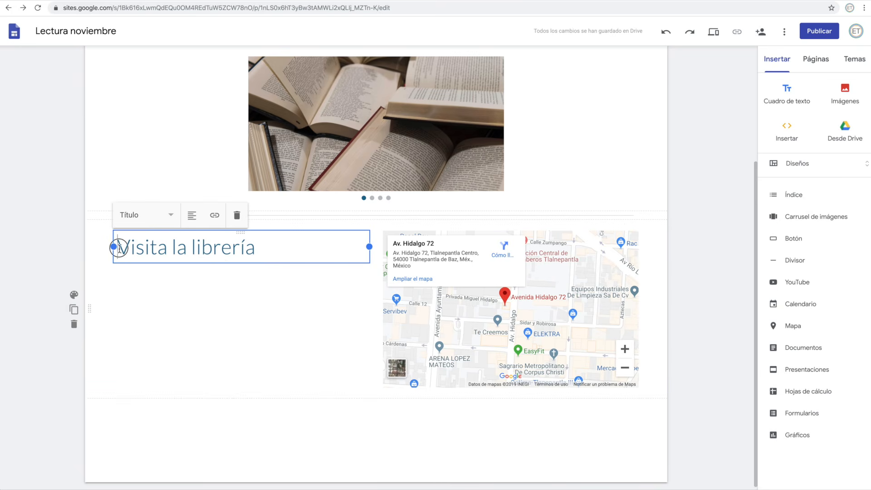
key("Return")
key("Return")
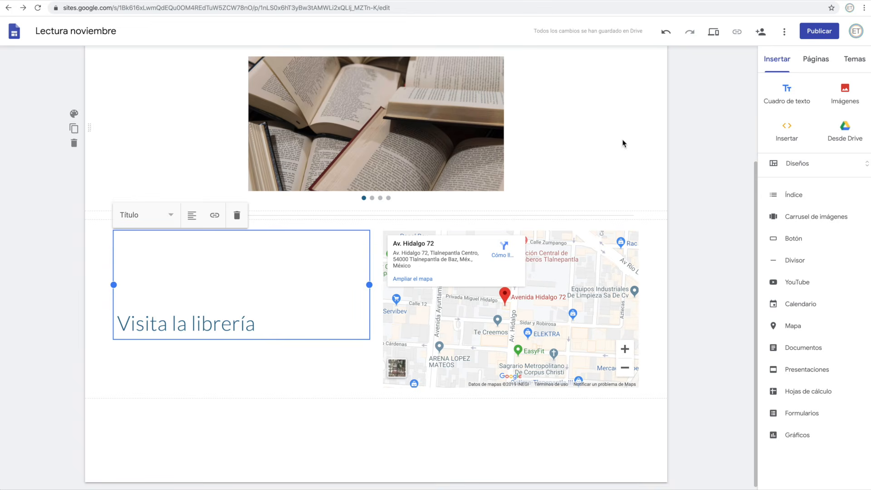
left_click(592, 146)
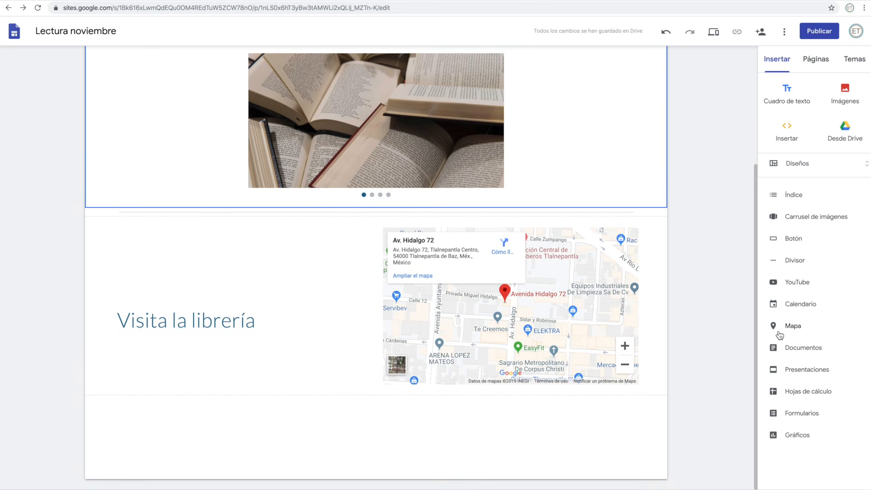
Insert the YouTube video "La IMPORTANCIA de la LECTURA" from a "lectura" search, adding the text "Visualiza el siguiente video" beside it
left_click(792, 283)
left_click(261, 167)
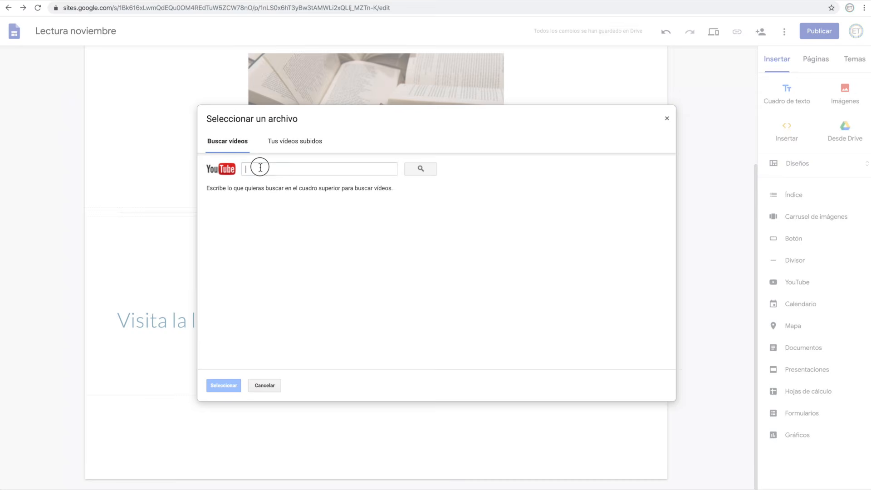
type("lectura")
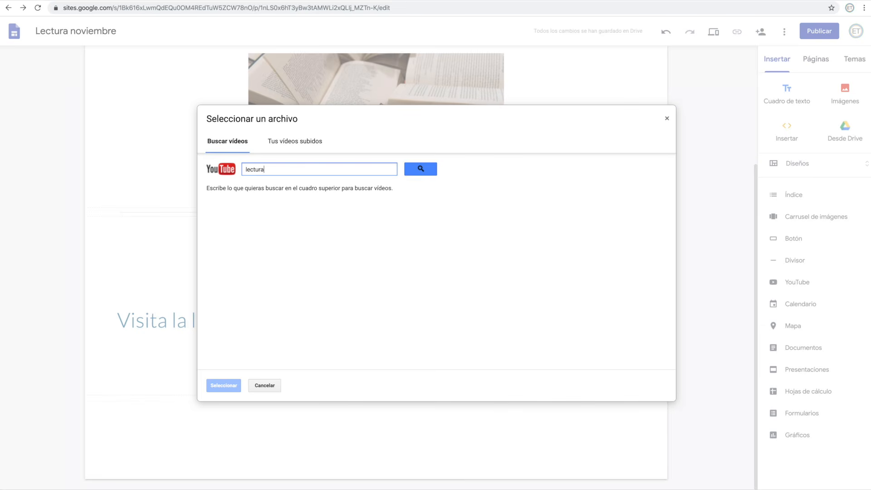
key("Return")
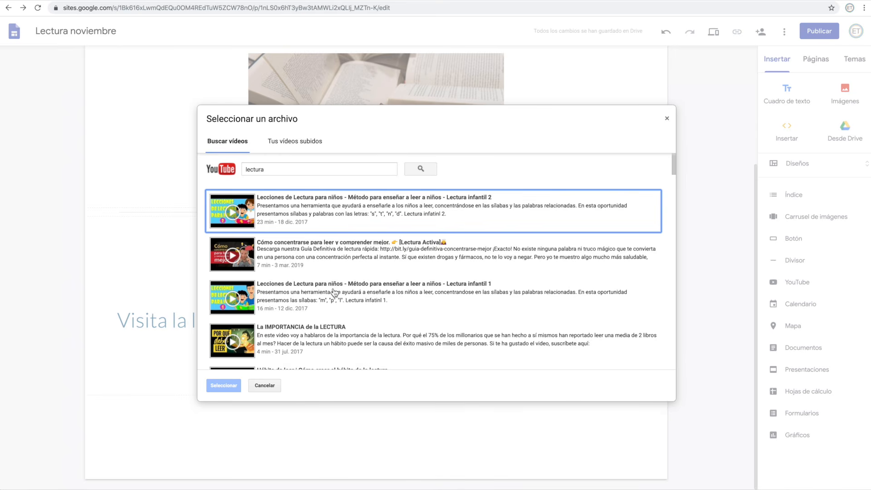
left_click(305, 345)
left_click(223, 385)
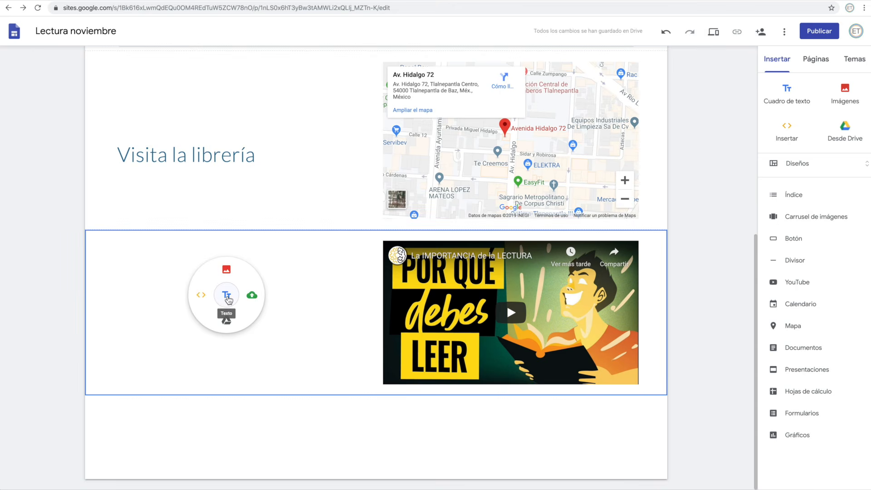
left_click(227, 299)
Try the Énfasis 1 background on the map section, set it to Énfasis 2, and check the image background options
scroll(229, 200, "up", 5)
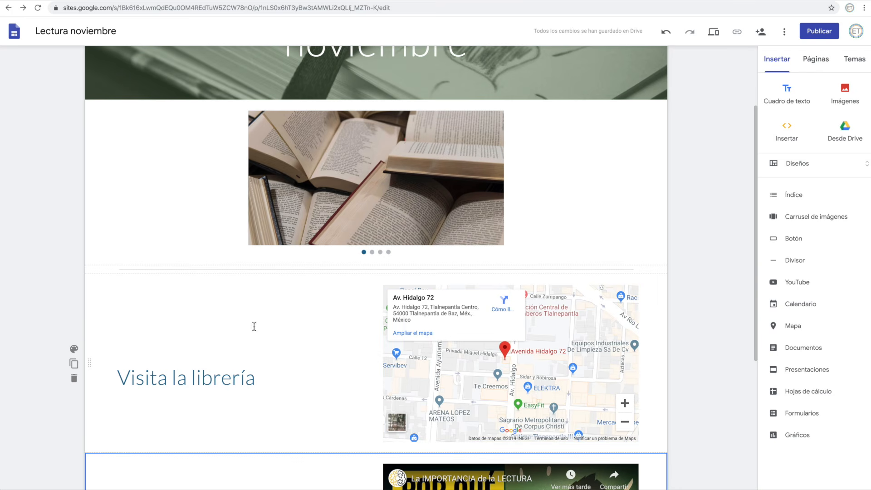
left_click(74, 350)
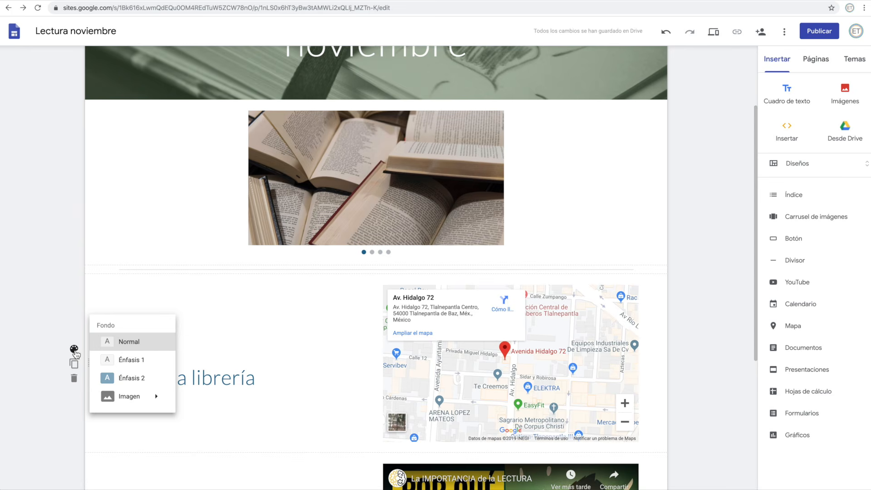
left_click(130, 361)
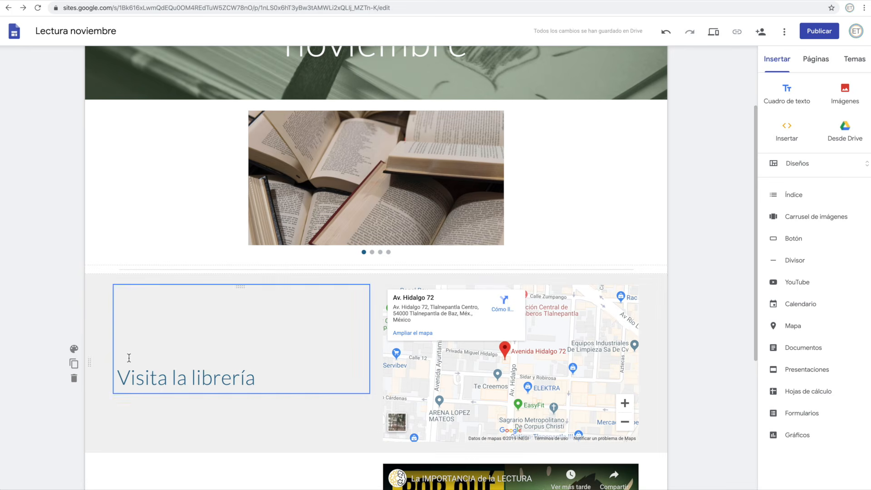
left_click(74, 349)
mouse_move(147, 403)
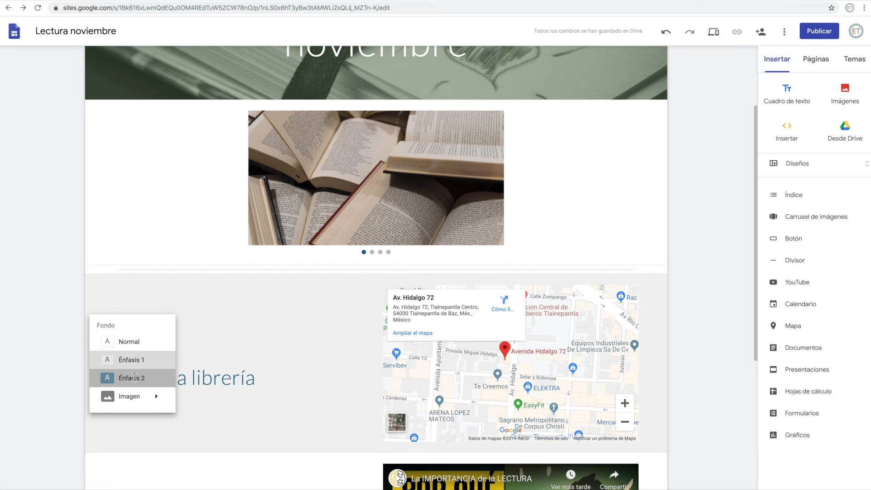
left_click(135, 379)
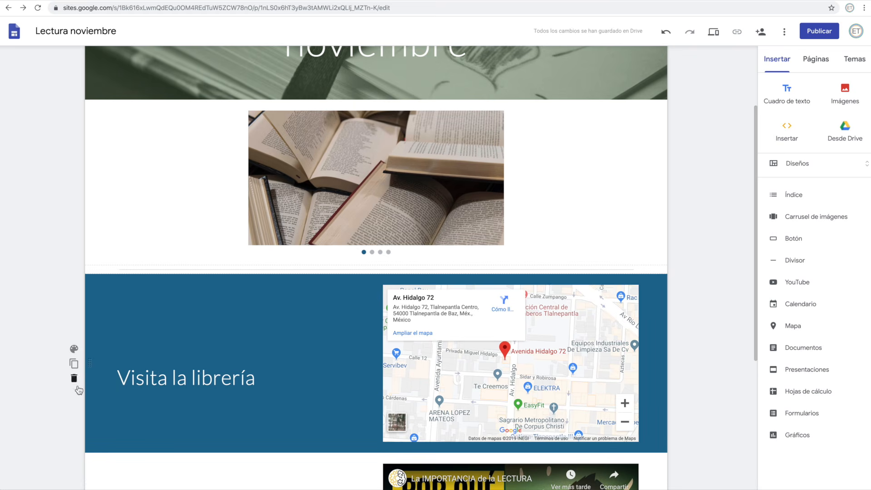
left_click(74, 348)
mouse_move(128, 405)
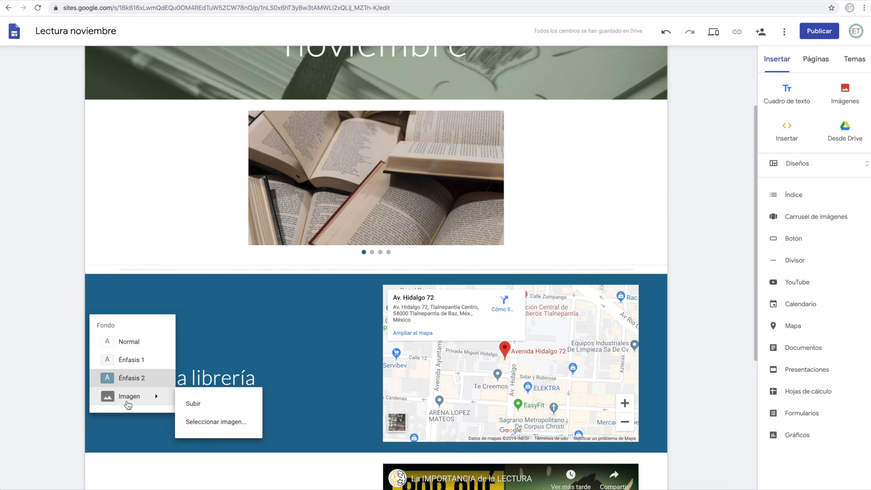
left_click(29, 171)
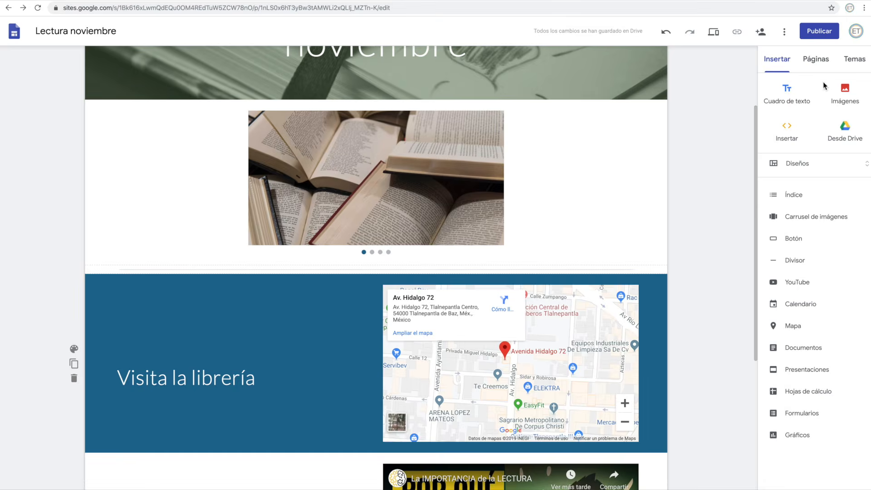
Try the pink and green colours of the Sencillo theme and check its font style choices
left_click(857, 63)
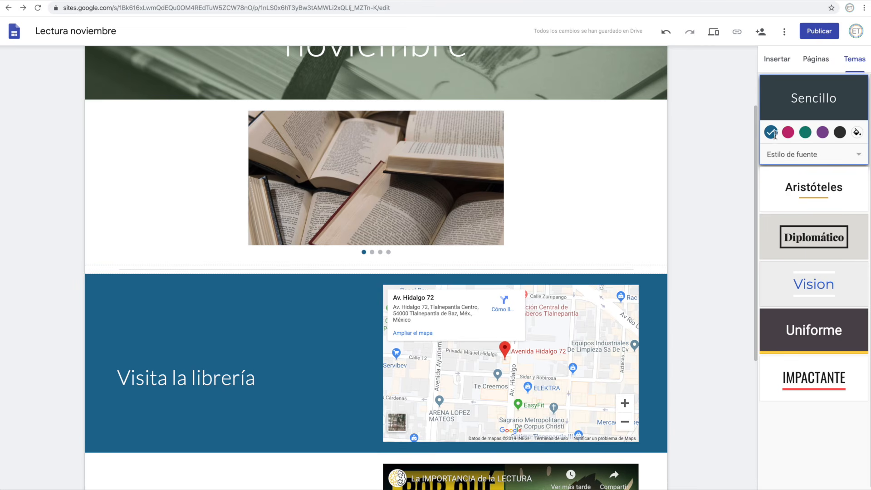
left_click(792, 132)
left_click(806, 132)
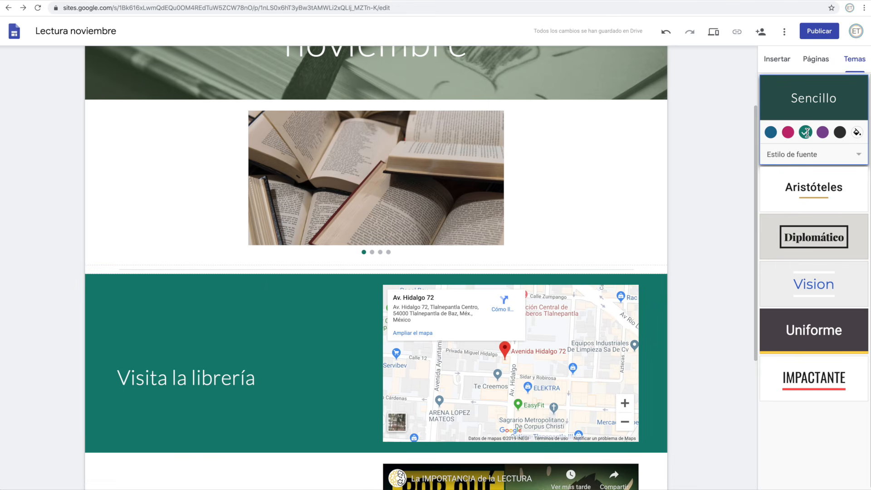
left_click(857, 155)
left_click(859, 155)
Give the Sencillo theme a custom bright blue colour after trying dark red #841111 and darker blue #116c84
left_click(858, 133)
mouse_move(861, 156)
left_mouse_down()
mouse_move(810, 168)
mouse_move(807, 157)
mouse_move(851, 163)
left_mouse_up()
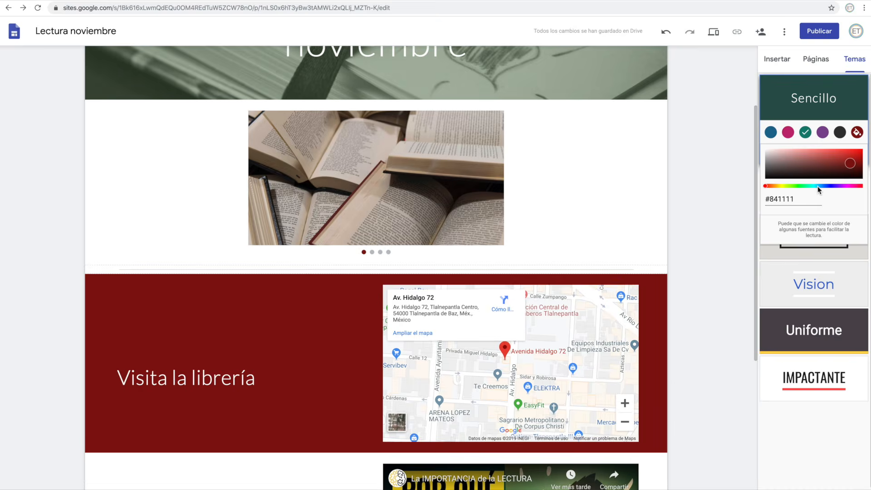
left_click(818, 186)
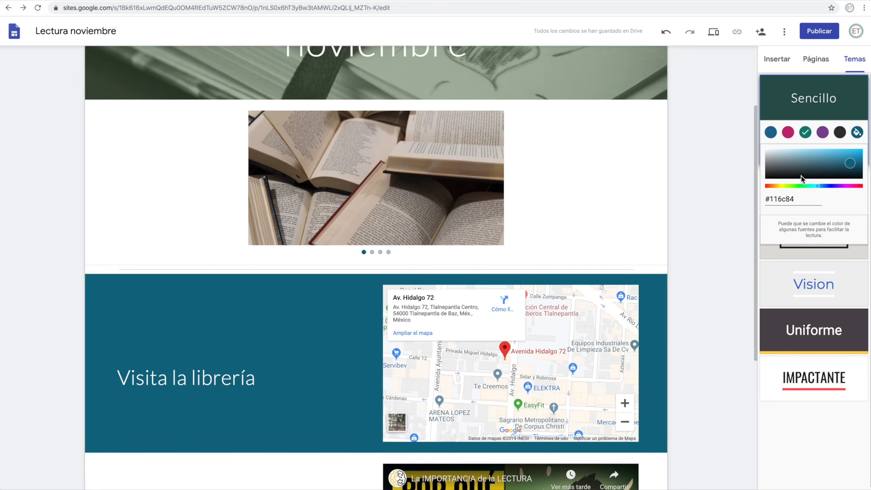
mouse_move(850, 165)
left_mouse_down()
mouse_move(853, 150)
mouse_move(819, 179)
mouse_move(853, 149)
left_mouse_up()
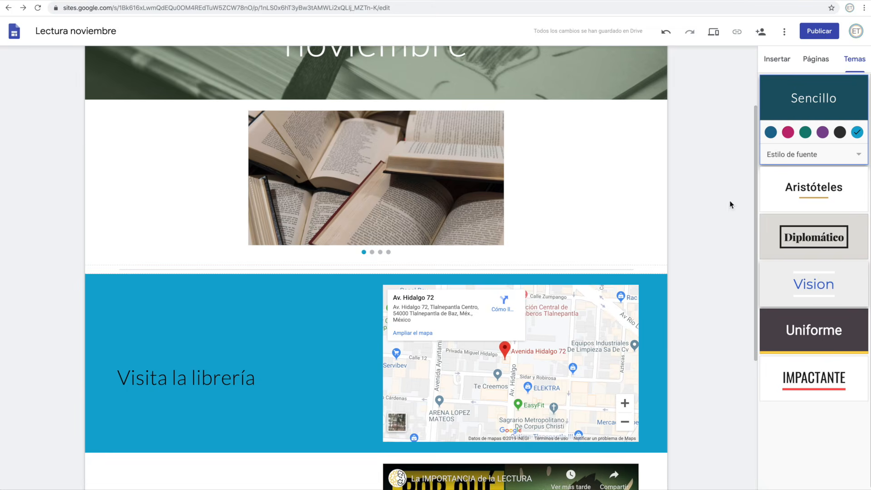
Compare the Aristóteles, Vision and Uniforme themes, apply the Impactante theme, and review the map and video sections
scroll(543, 131, "up", 3)
left_click(830, 192)
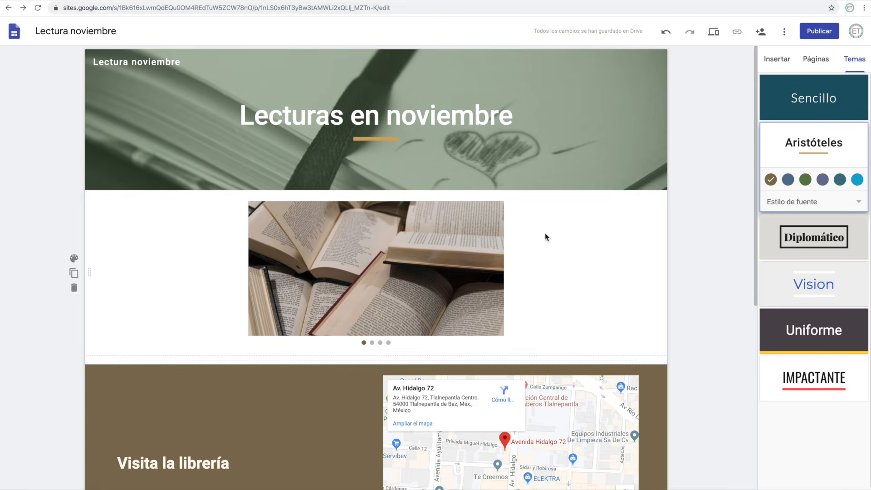
left_click(814, 284)
left_click(825, 343)
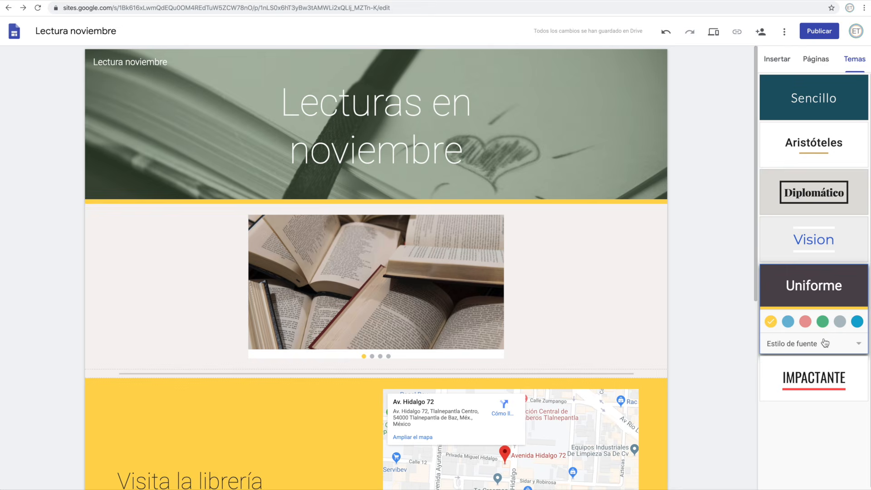
left_click(826, 378)
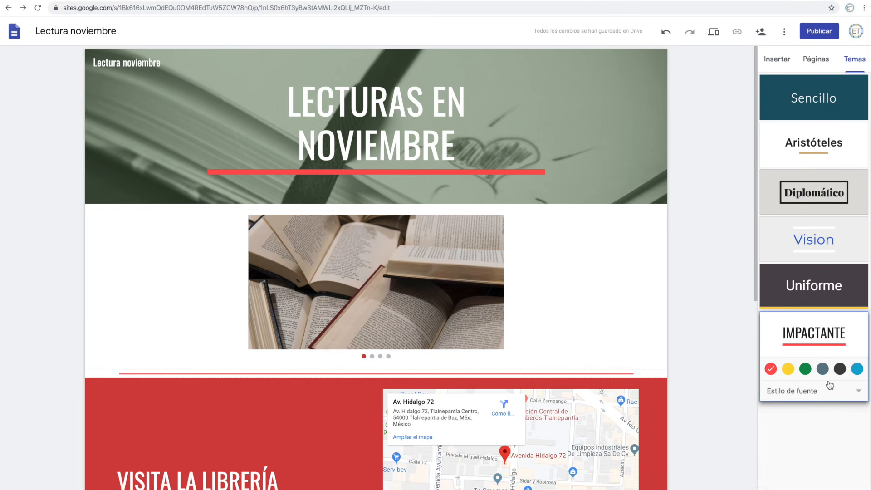
scroll(602, 296, "down", 3)
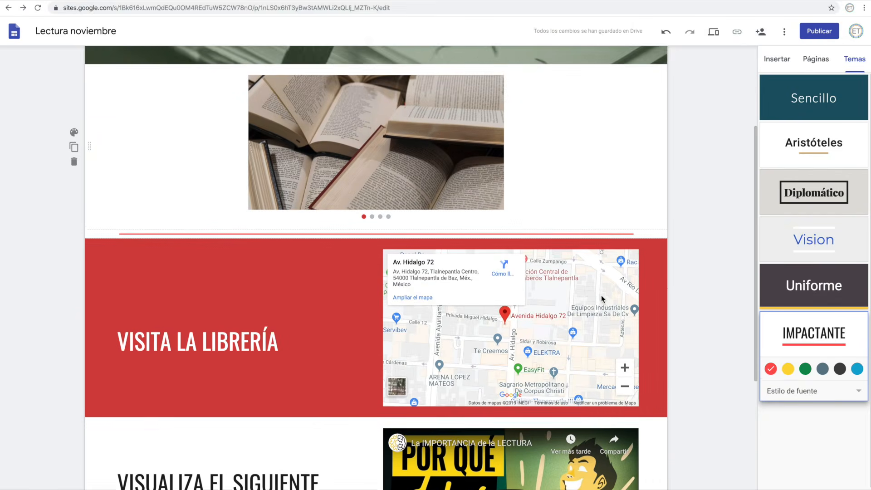
scroll(601, 298, "down", 4)
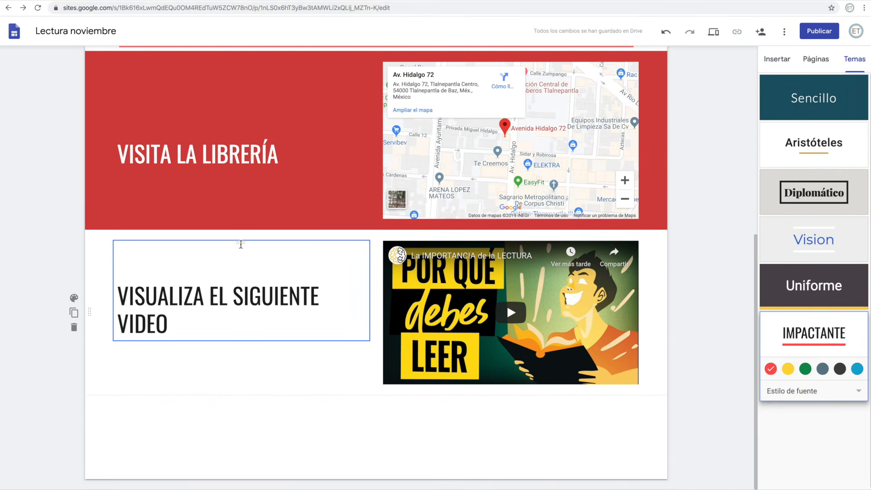
Create a new page in the site named "Lecturas recomendadas"
left_click(818, 64)
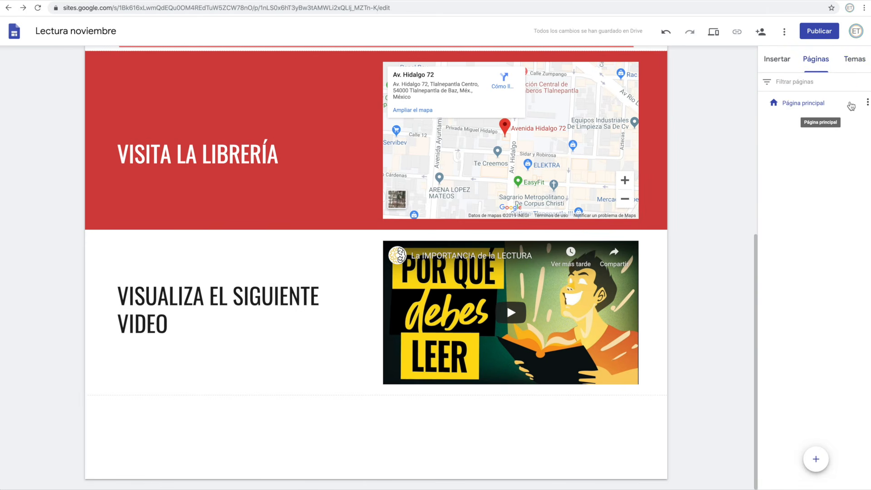
mouse_move(821, 462)
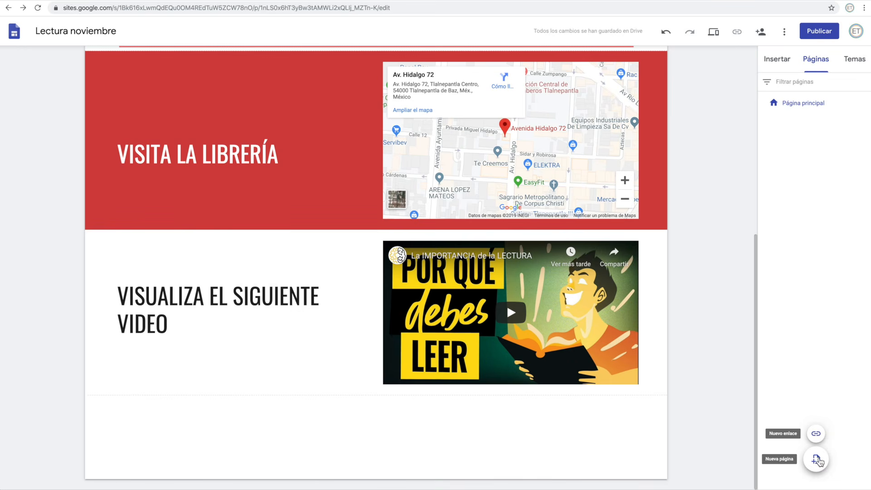
left_click(817, 461)
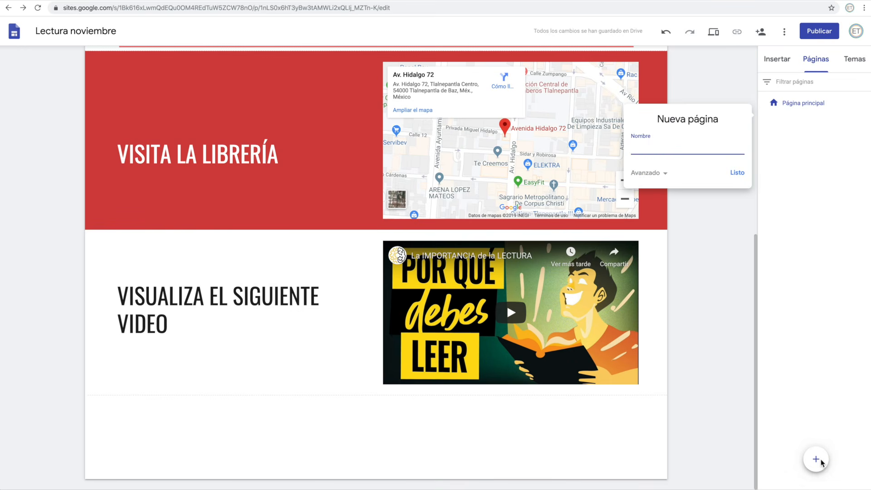
type("Lecturas recomendadas")
left_click(737, 172)
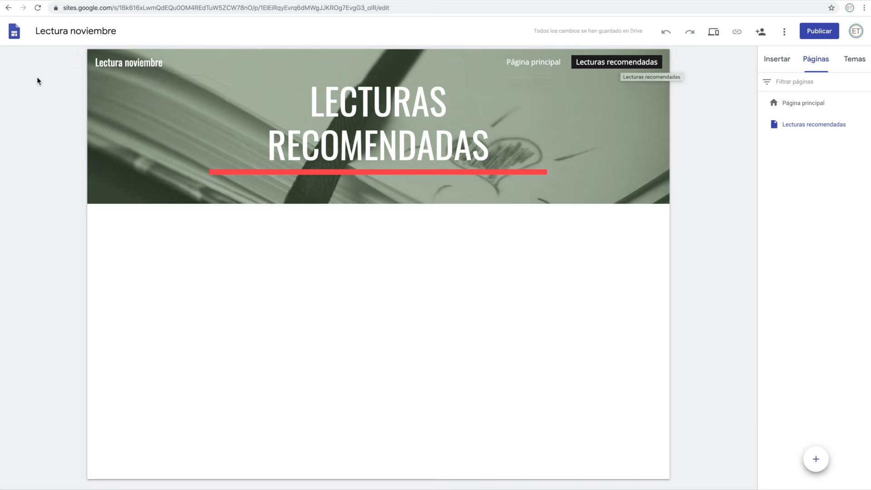
Set the site's navigation mode to "Navegación en el panel lateral" and preview the "Lecturas recomendadas" page
left_click(76, 62)
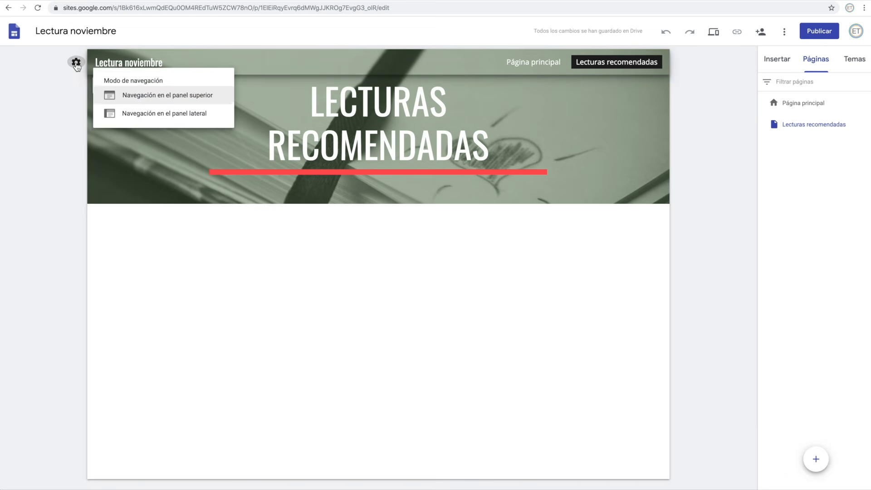
left_click(145, 115)
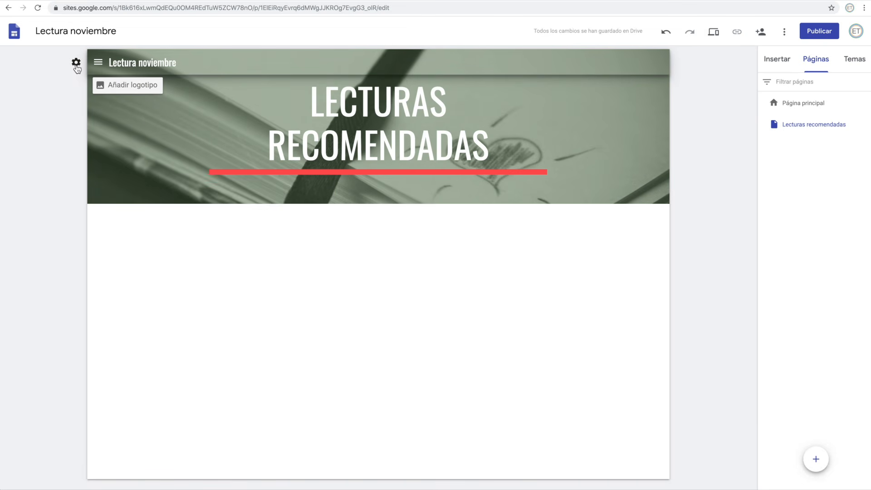
left_click(76, 64)
left_click(162, 114)
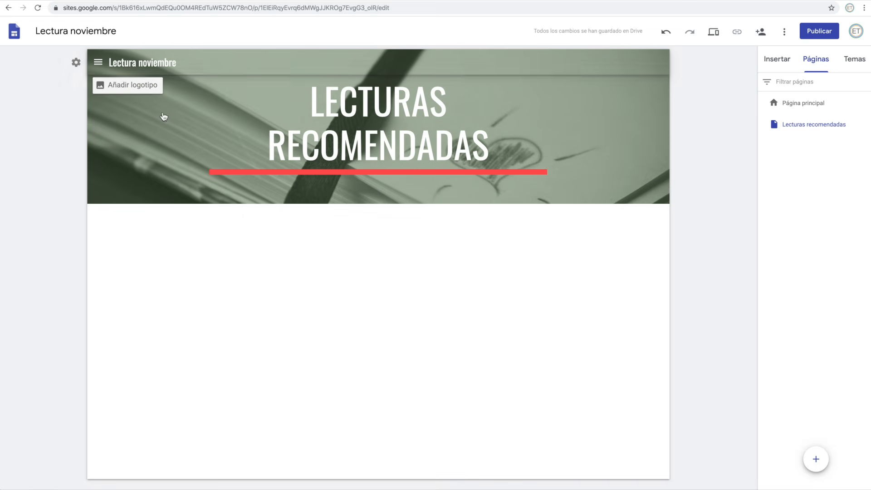
left_click(713, 32)
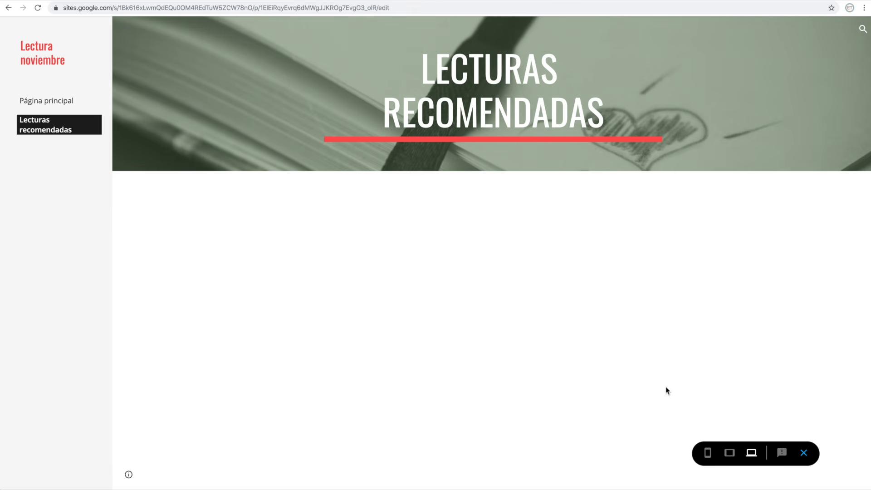
left_click(805, 454)
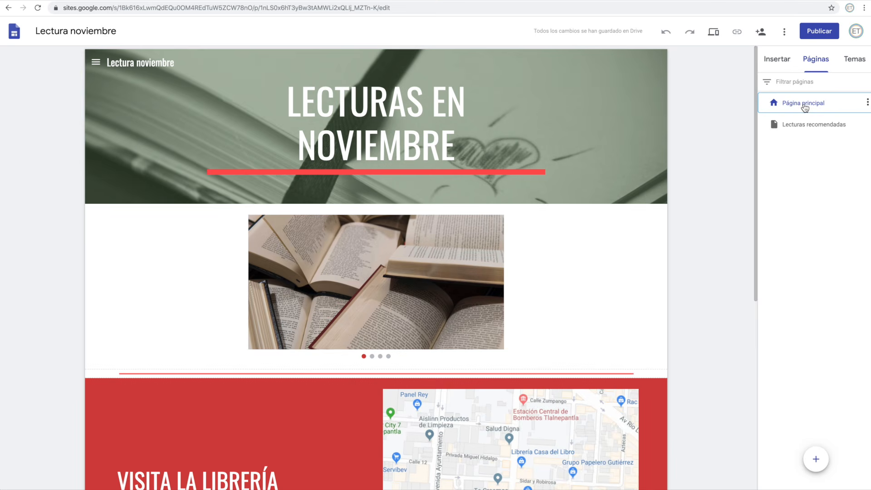
Review the site's sharing settings with the collaborator permission levels, and look through the additional site options
left_click(767, 38)
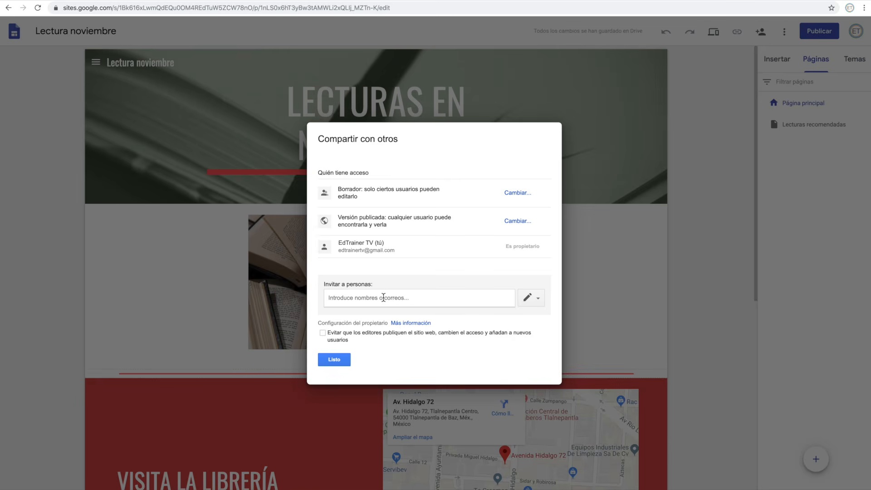
left_click(538, 299)
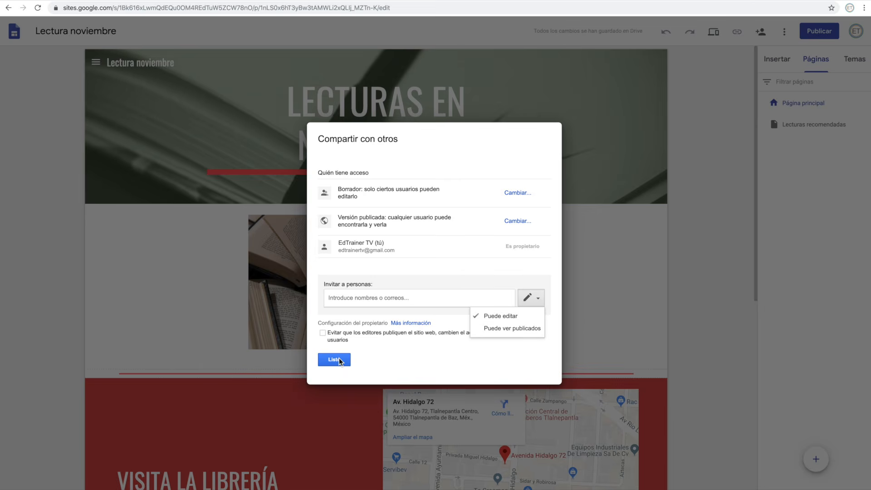
left_click(334, 360)
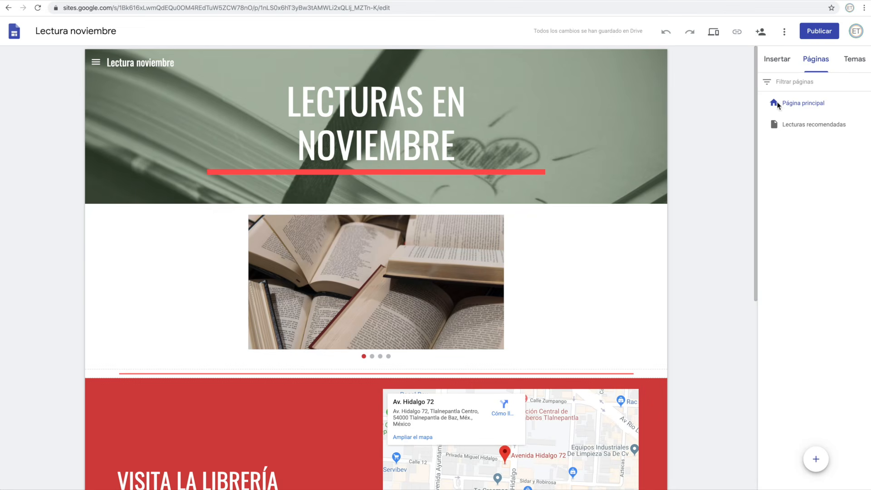
left_click(785, 32)
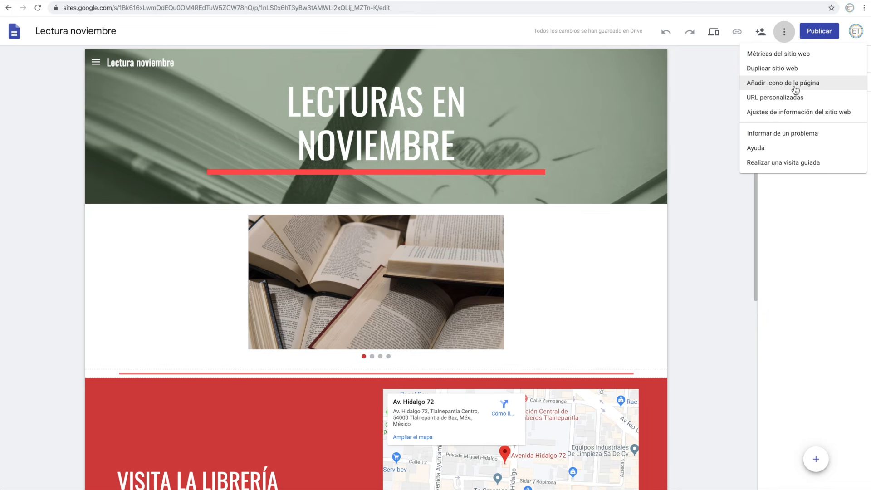
left_click(819, 33)
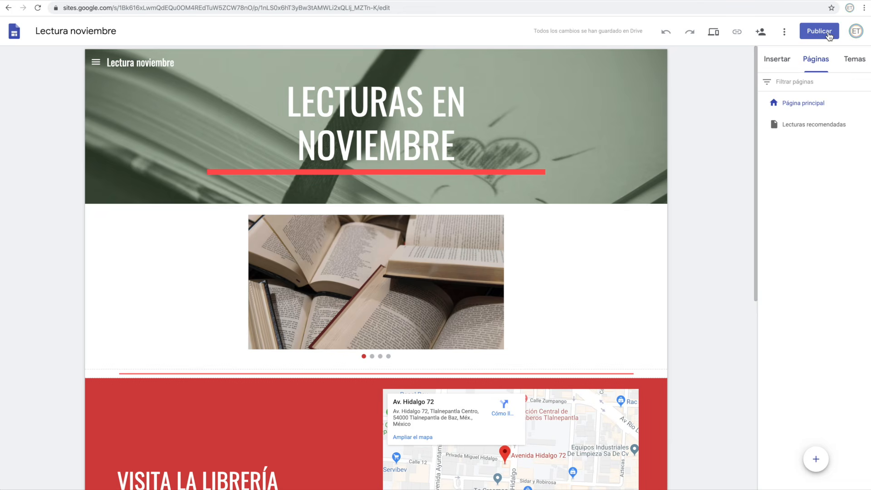
Publish the site to the web at the address "lecturanoviembre", leaving it viewable by any user, and dismiss the publishing notice
left_click(829, 36)
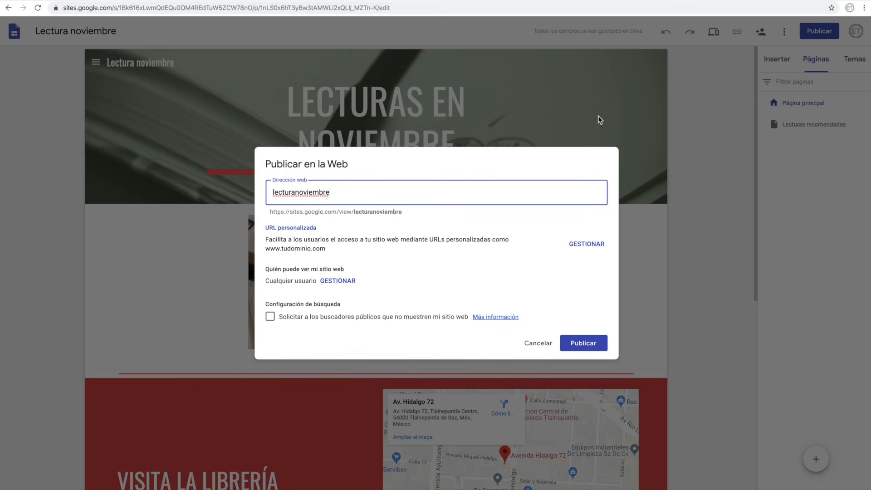
left_click(589, 343)
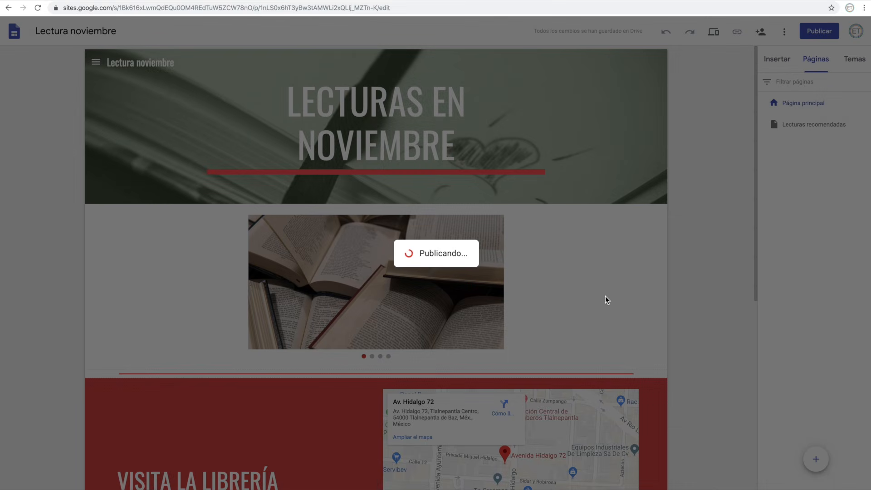
scroll(605, 296, "down", 7)
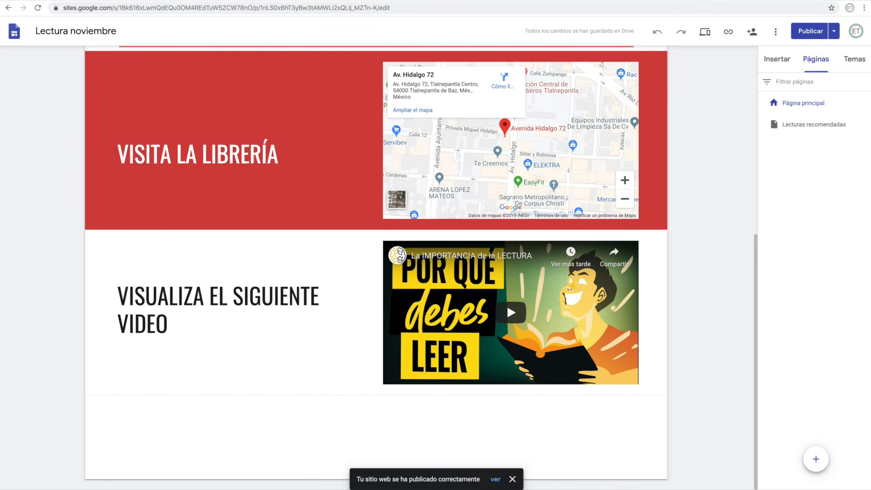
left_click(513, 479)
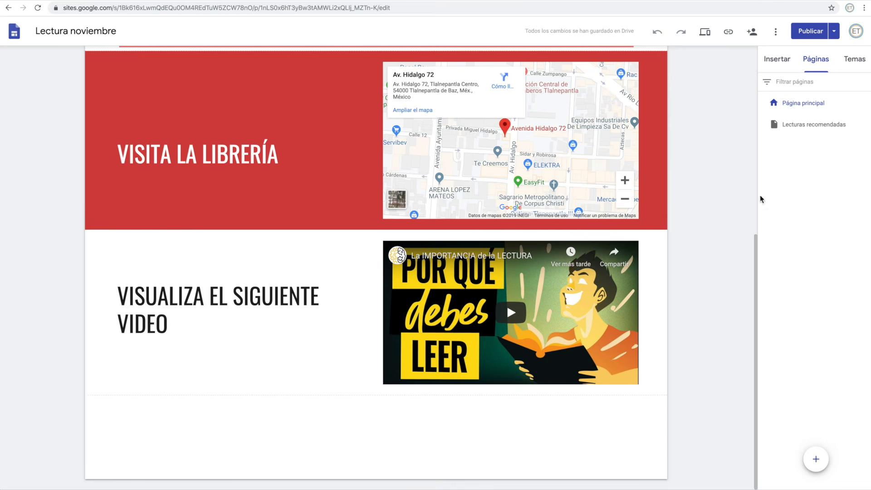
Review the available themes, the insertable elements and the YouTube video search, and look over the main page's sections
left_click(855, 59)
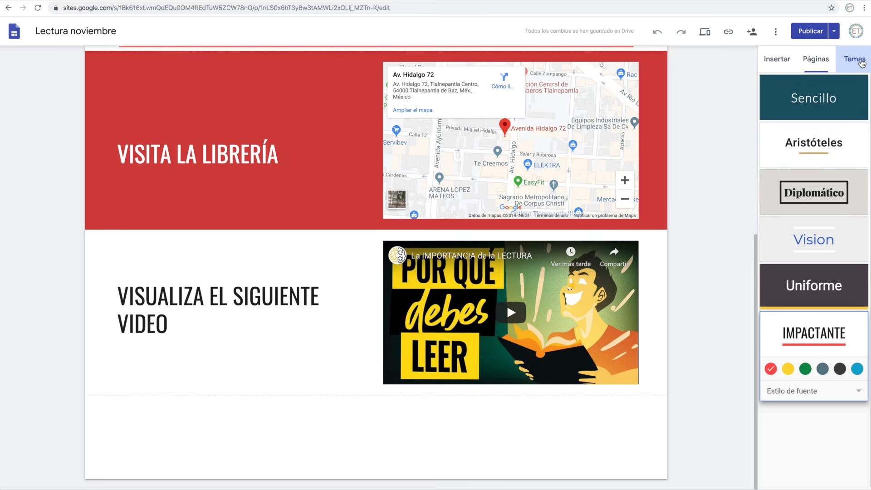
left_click(785, 61)
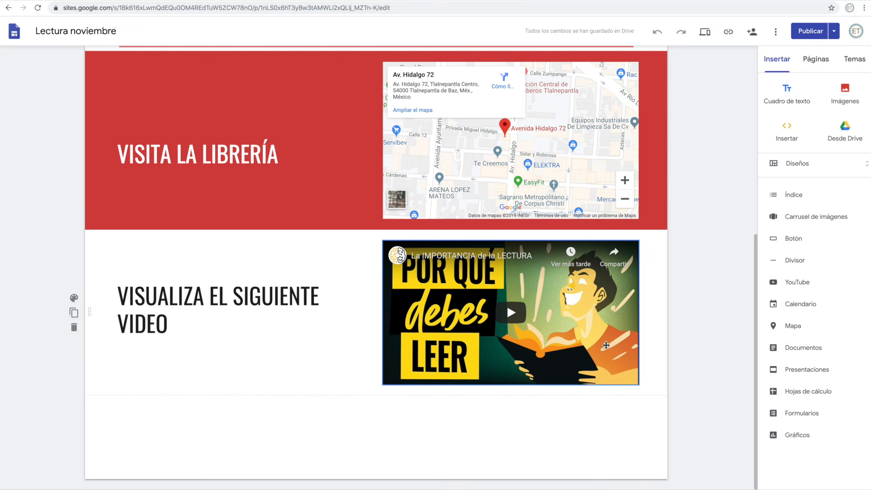
left_click(794, 286)
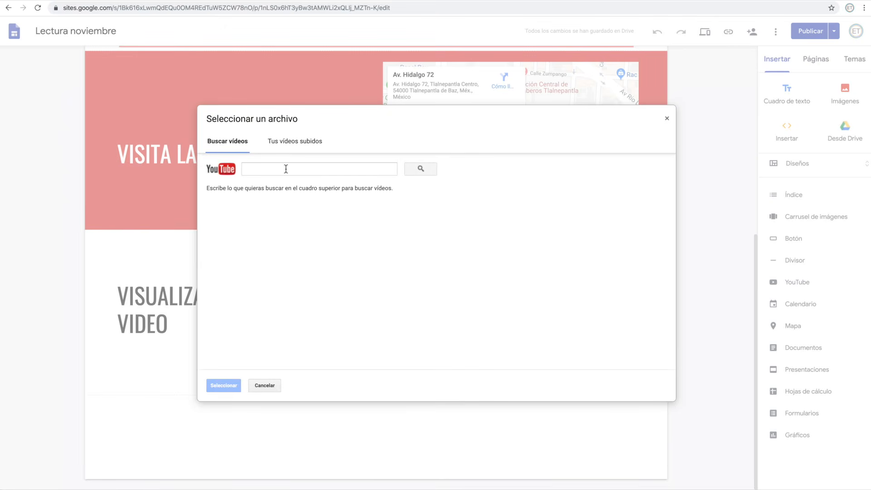
left_click(265, 386)
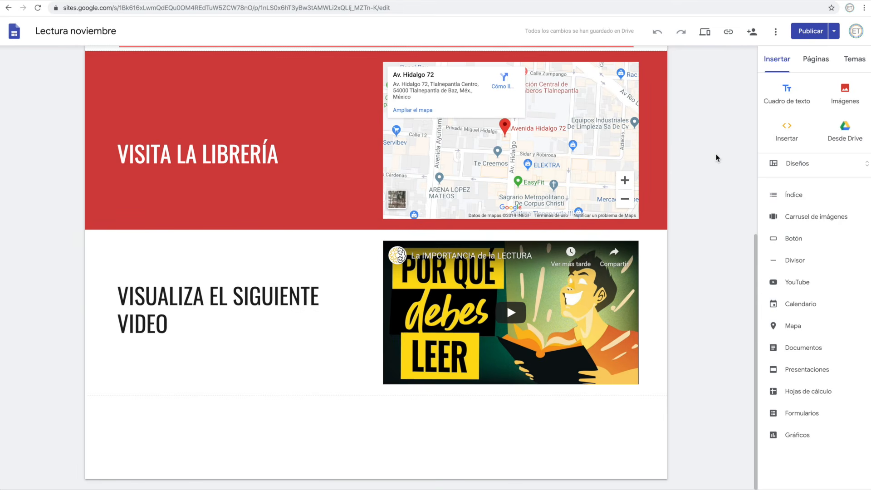
scroll(487, 159, "up", 7)
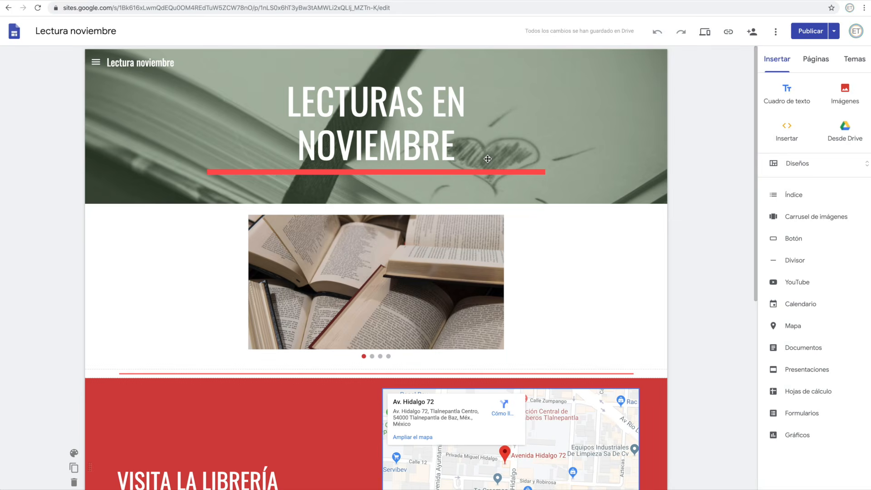
scroll(488, 159, "down", 7)
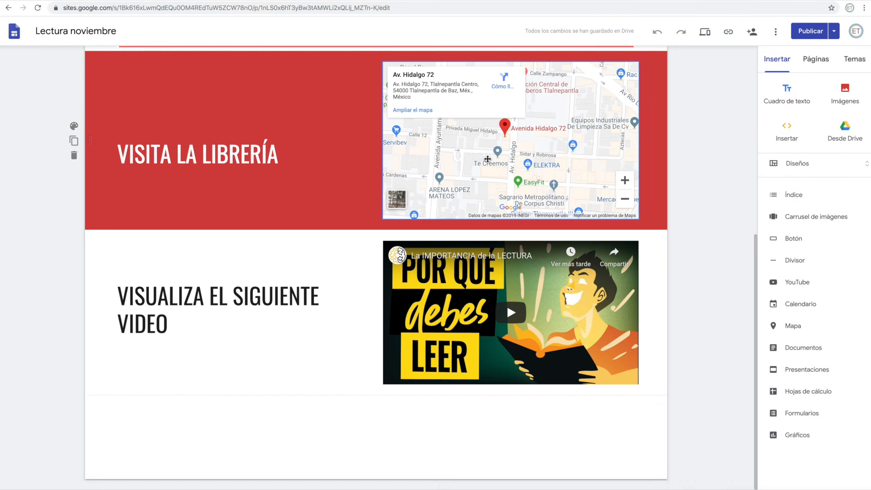